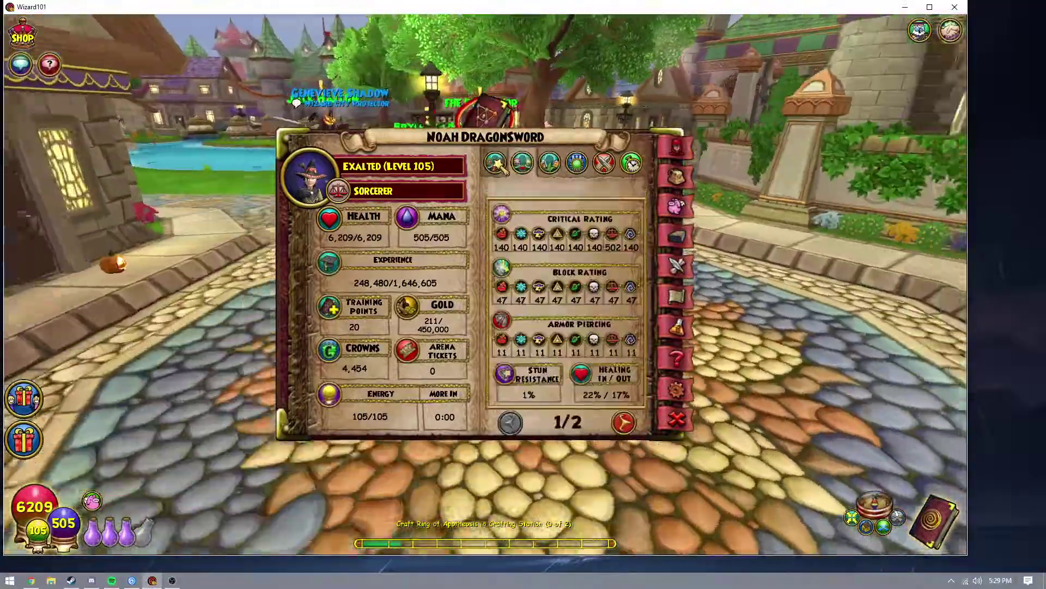
Step: Close the Wizard101 stats panel, run the character toward the stairs, and minimize the game
key("w")
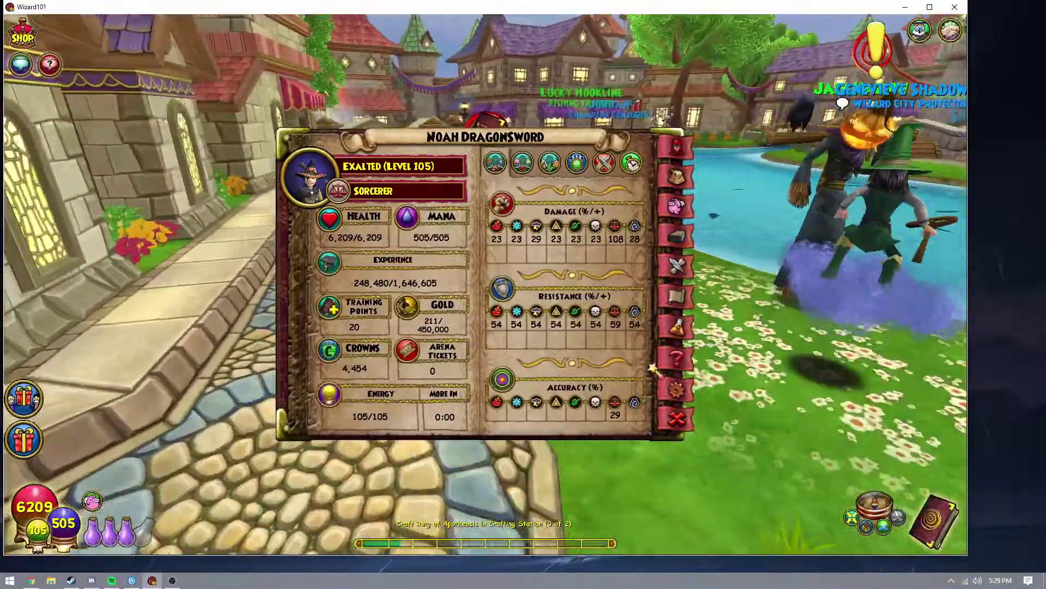
key("Escape")
key("w")
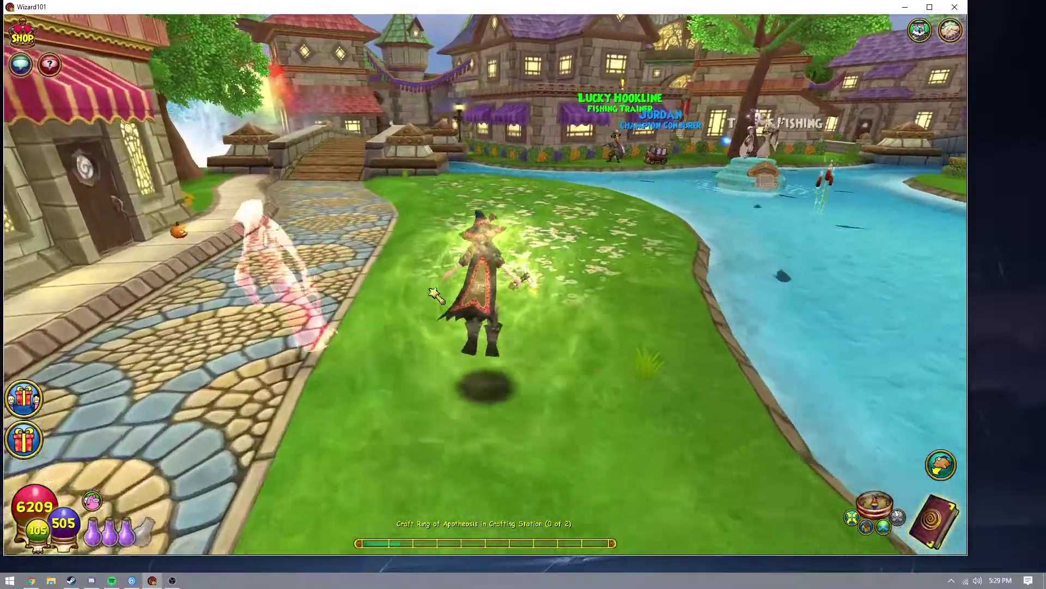
key("w")
key("a")
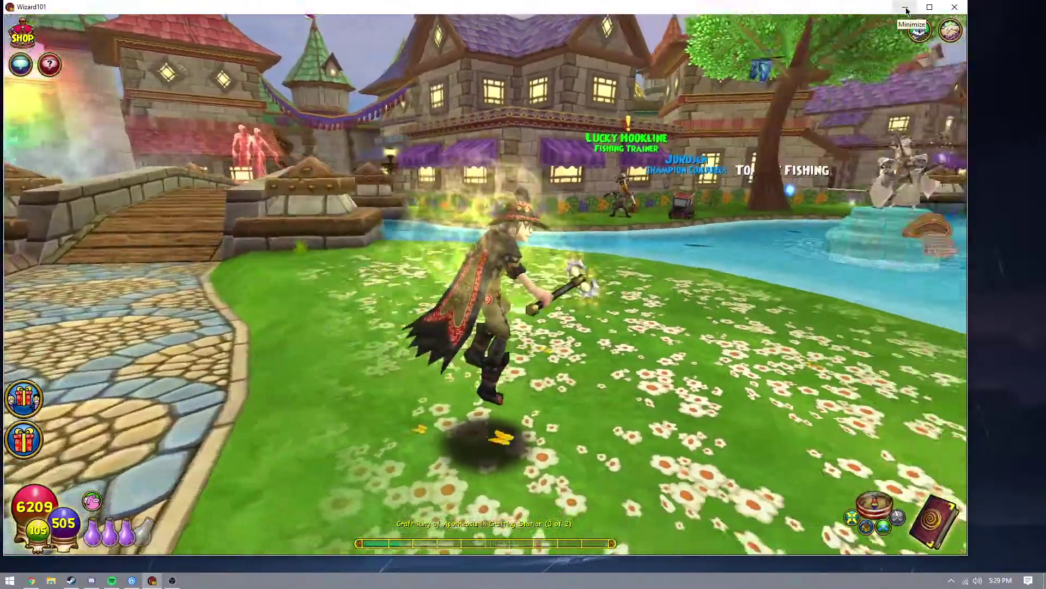
left_click(904, 7)
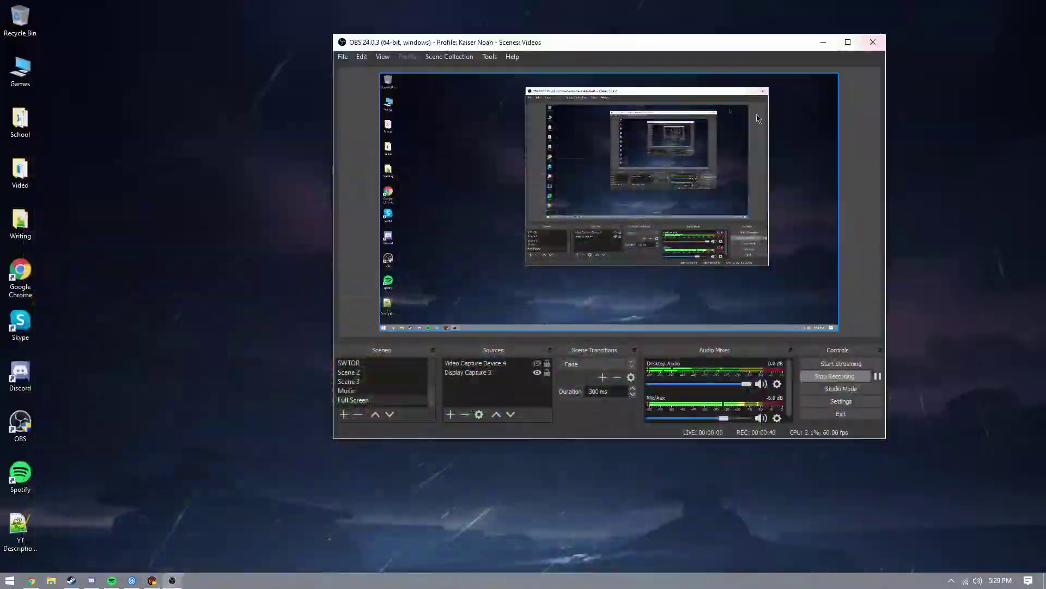
mouse_move(34, 582)
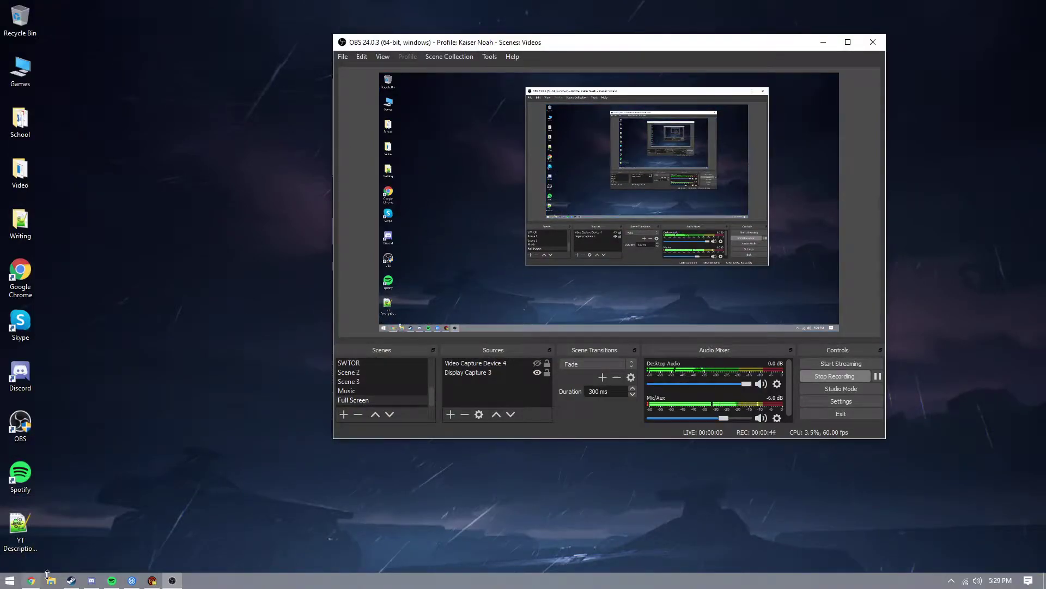
Step: Bring up Chrome's OBS download page and scroll through the Windows 26.0.2 installer options
left_click(32, 581)
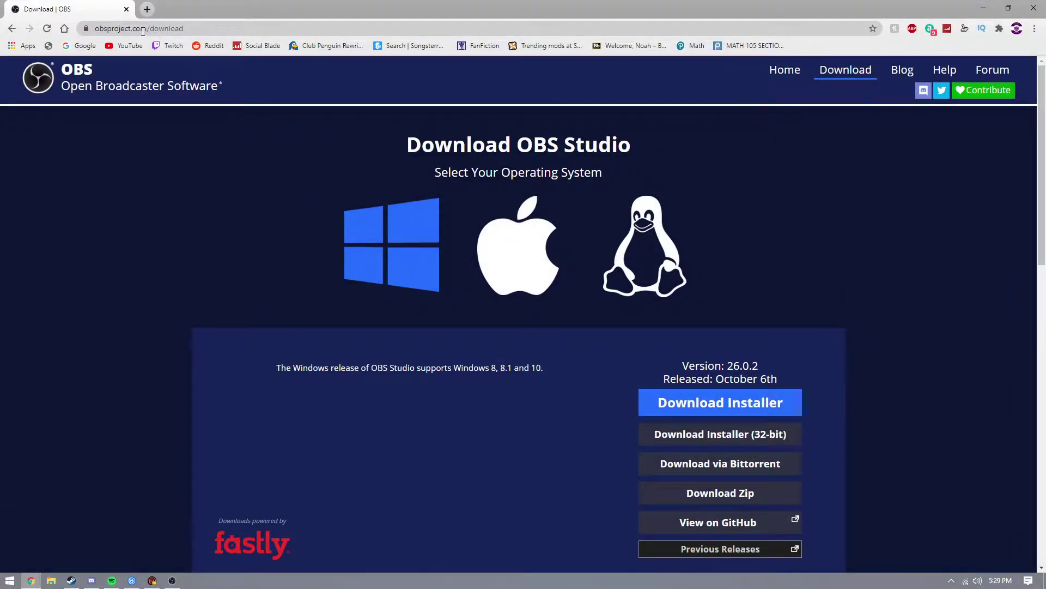
scroll(554, 304, "down", 4)
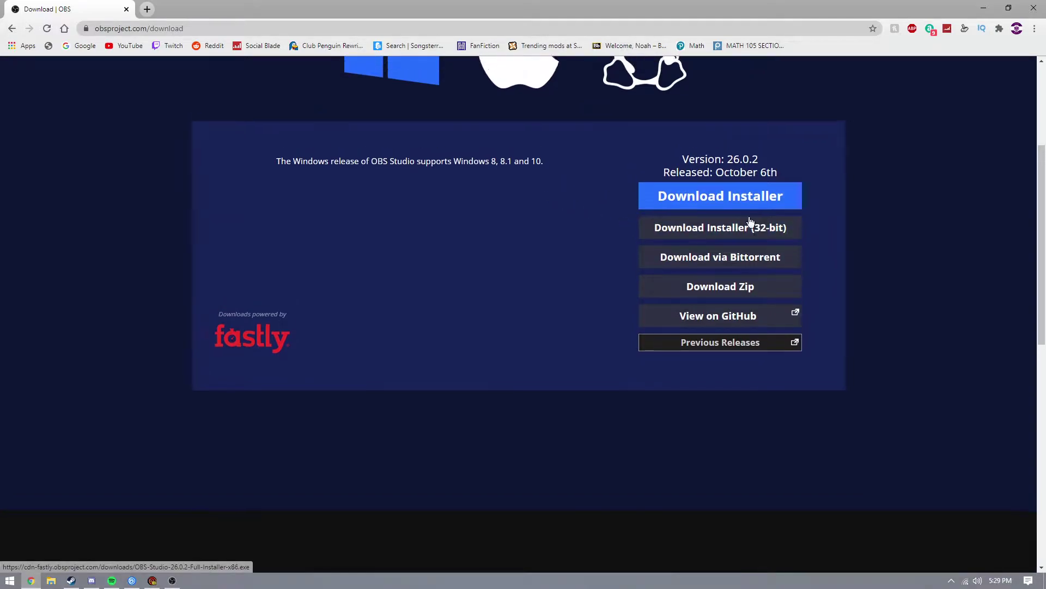
scroll(2, 521, "up", 3)
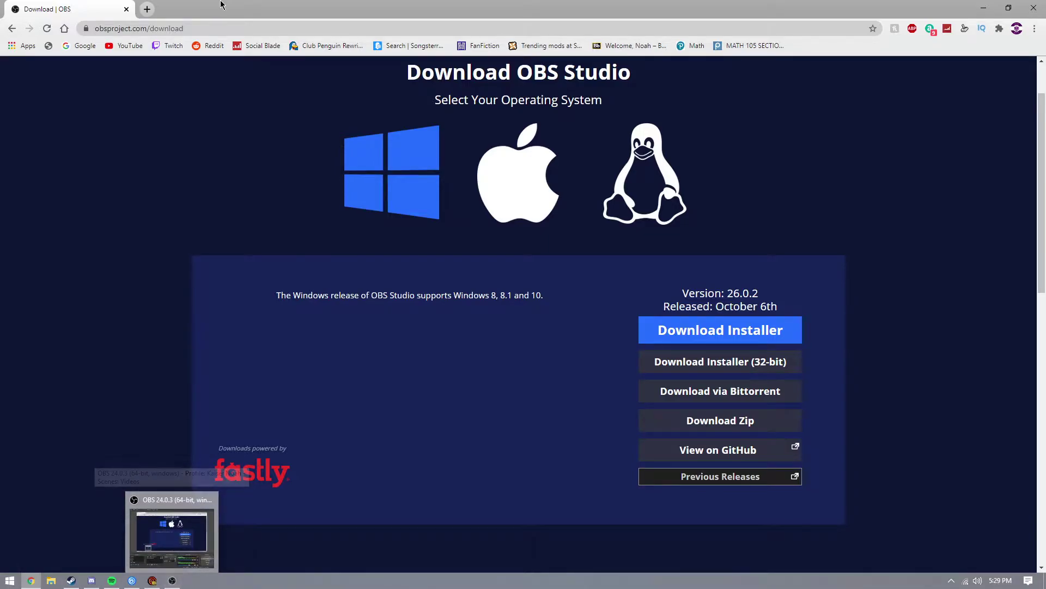
Step: Search Google in a new tab for 'how to find whether computer is 32 bit'
left_click(146, 8)
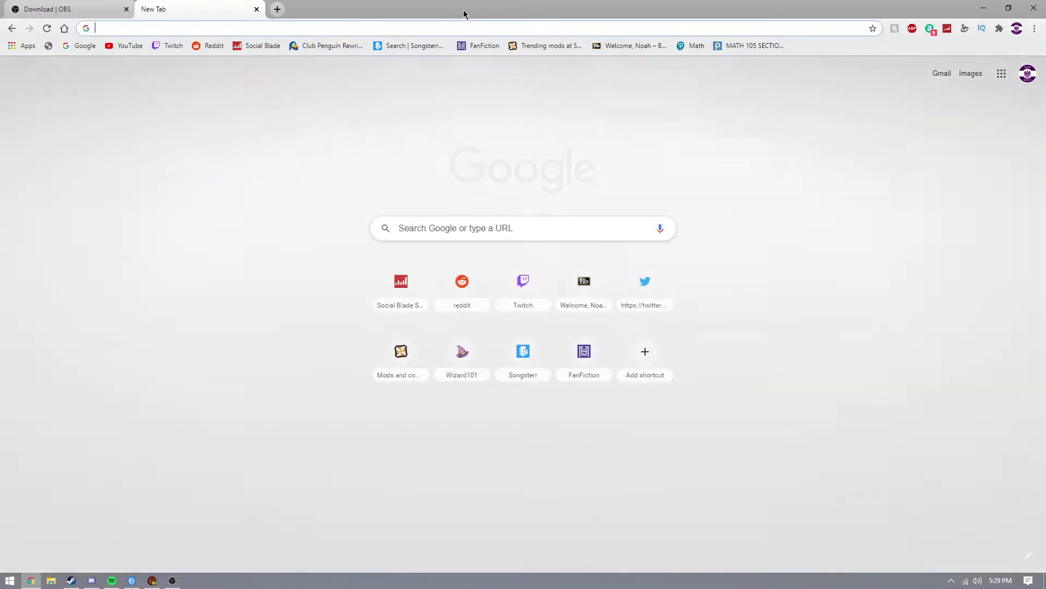
type("how to find ")
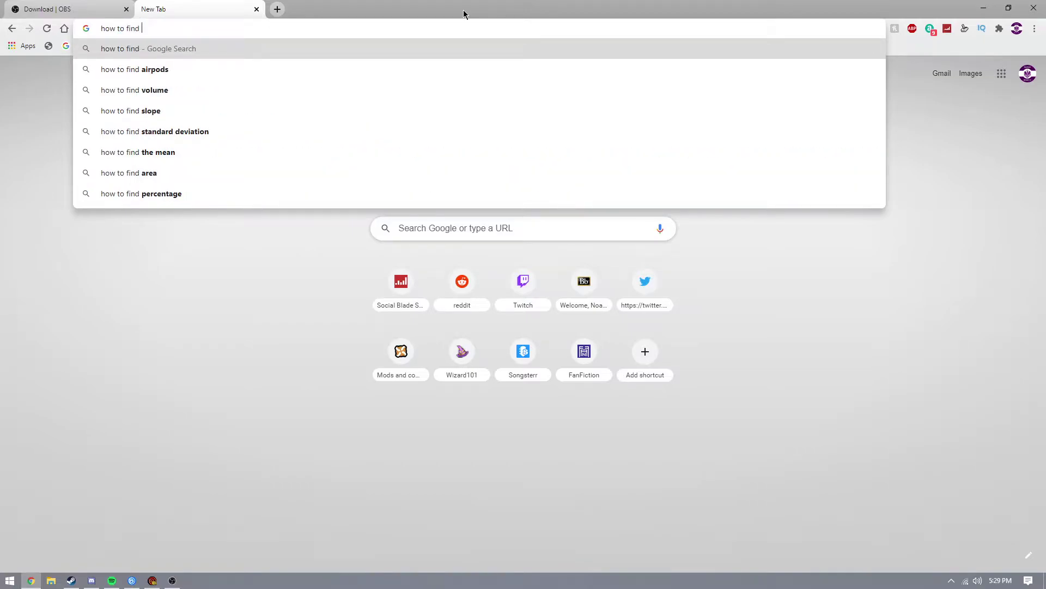
type("whether computer is 3")
key("Return")
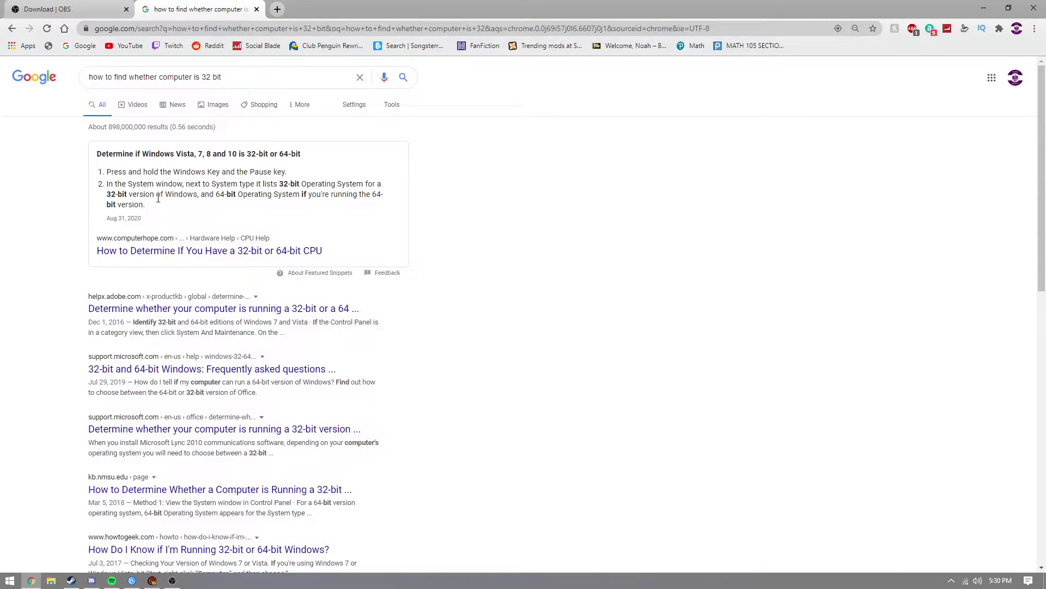
Step: Check drive C: for a Program Files (x86) folder in File Explorer, then close Explorer
left_click(51, 581)
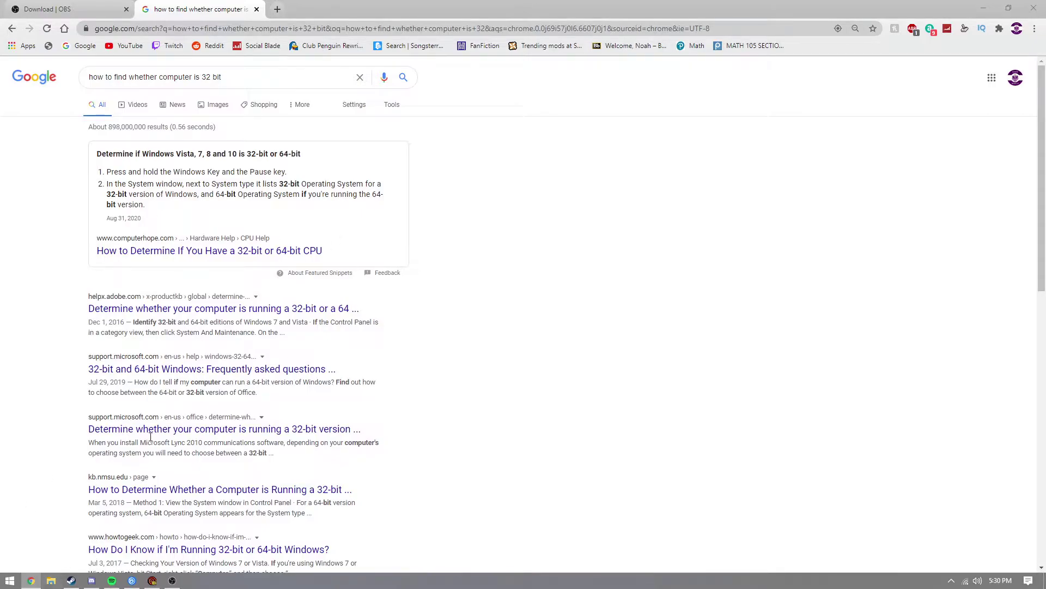
left_click(219, 417)
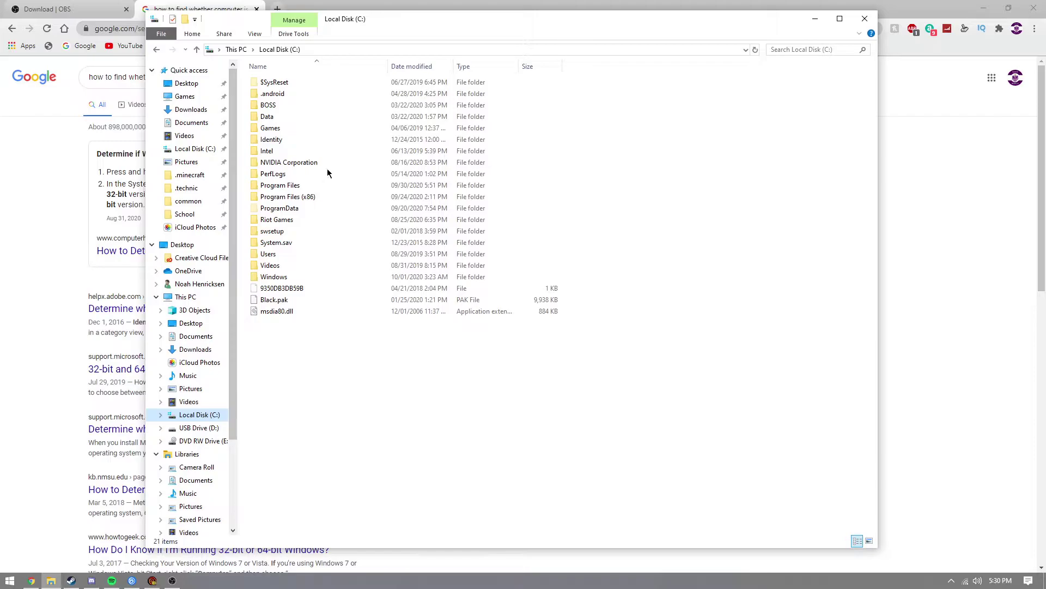
double_click(321, 193)
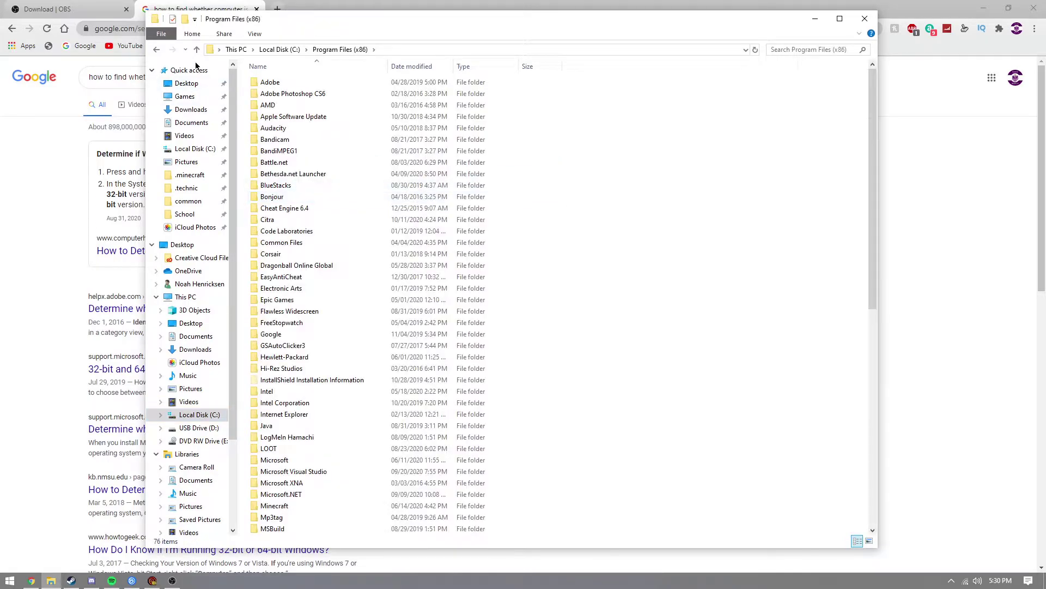
left_click(157, 49)
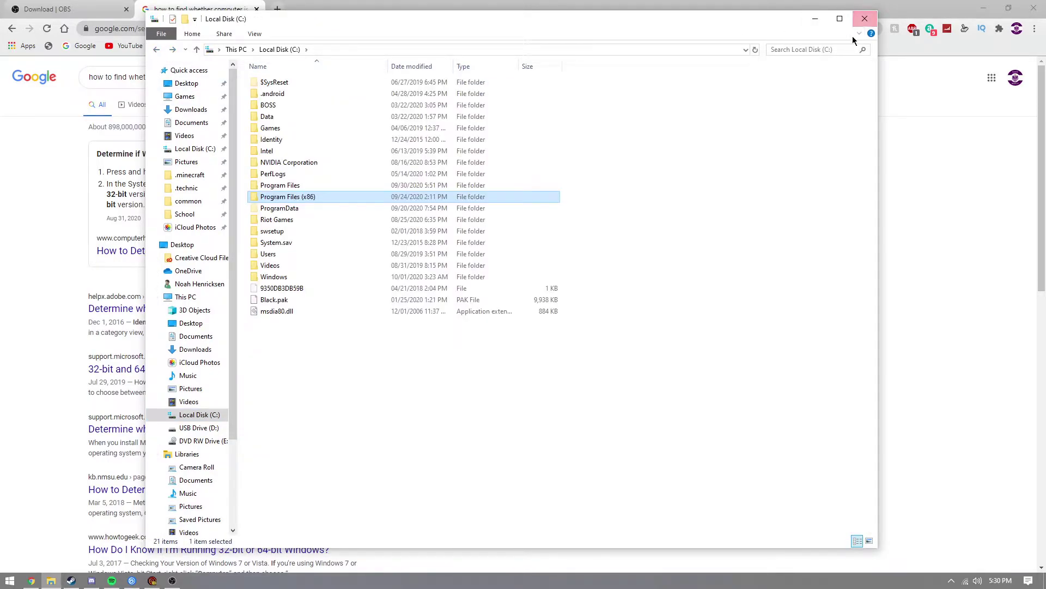
left_click(866, 19)
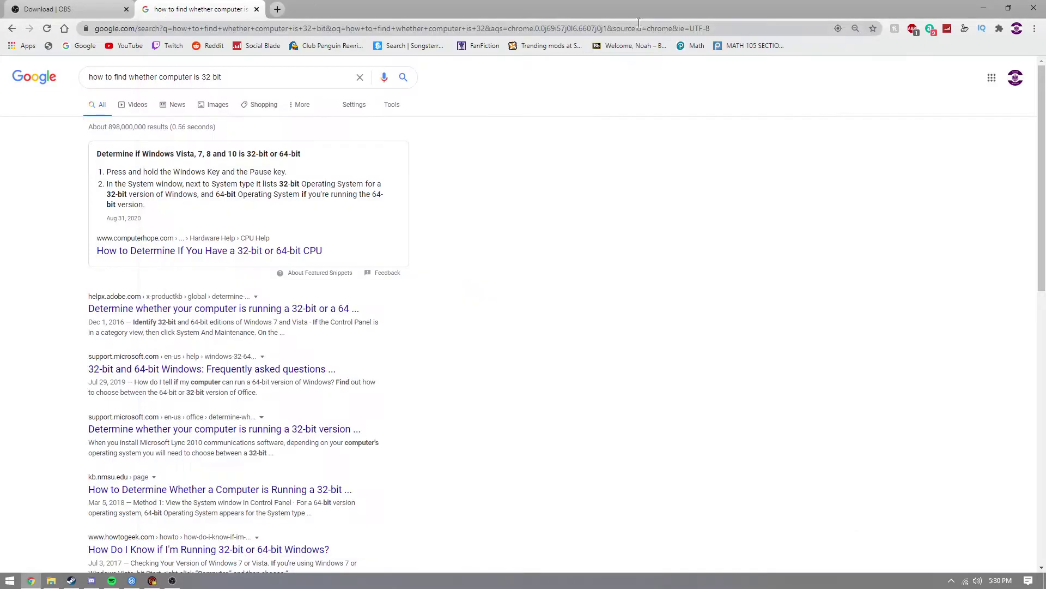
Step: Close the Google search tab and scroll the OBS download page back to the top
left_click(257, 9)
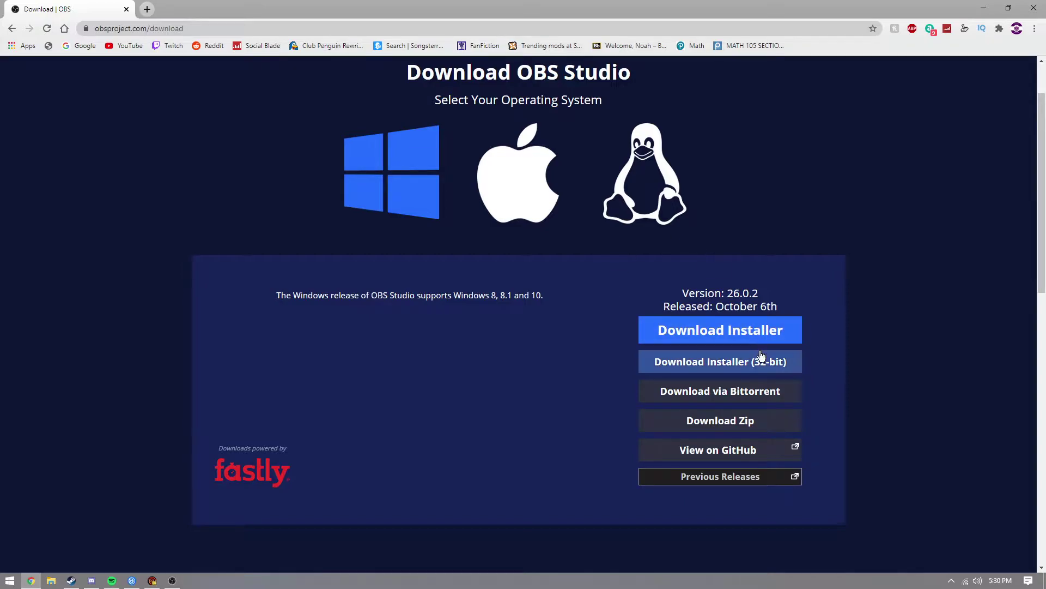
scroll(761, 356, "up", 2)
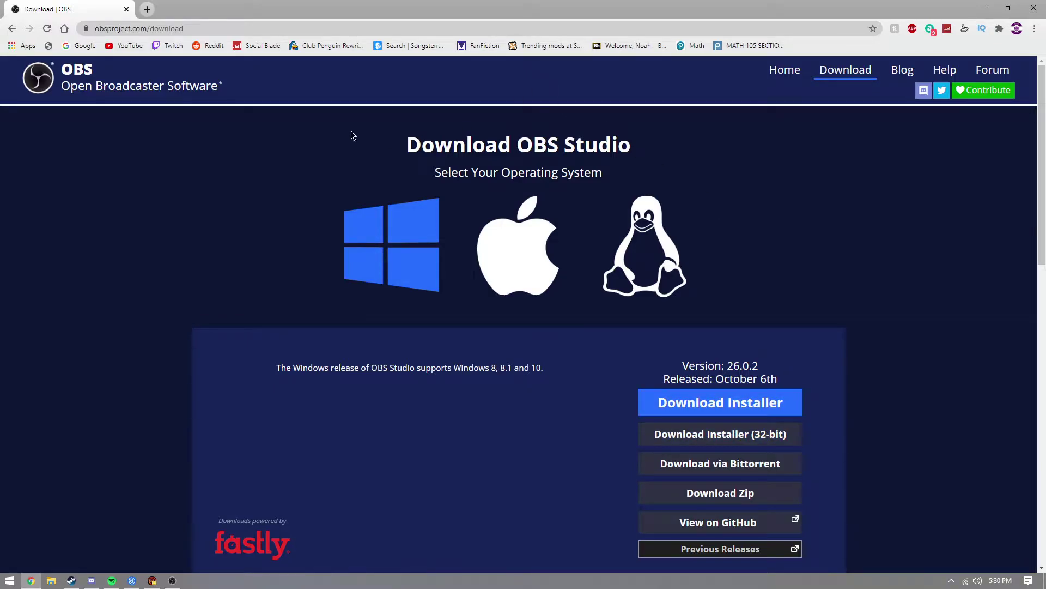
Step: Close Chrome, then reposition, enlarge, maximize and restore the OBS window
left_click(127, 9)
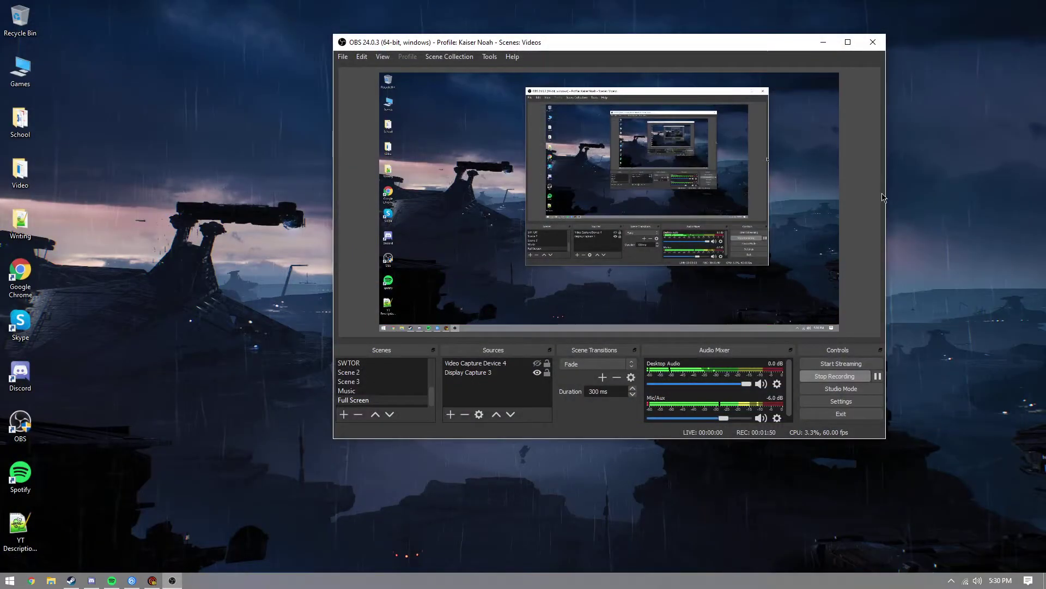
left_click_drag(740, 52, 685, 107)
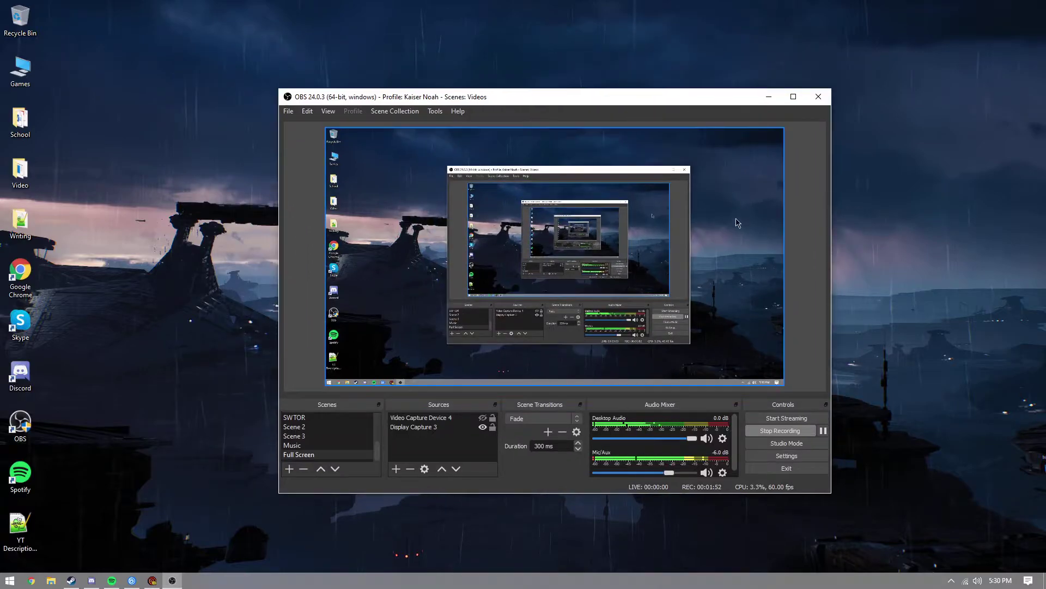
left_click_drag(832, 90, 1009, 19)
left_click_drag(654, 28, 442, 48)
left_click_drag(783, 40, 900, 34)
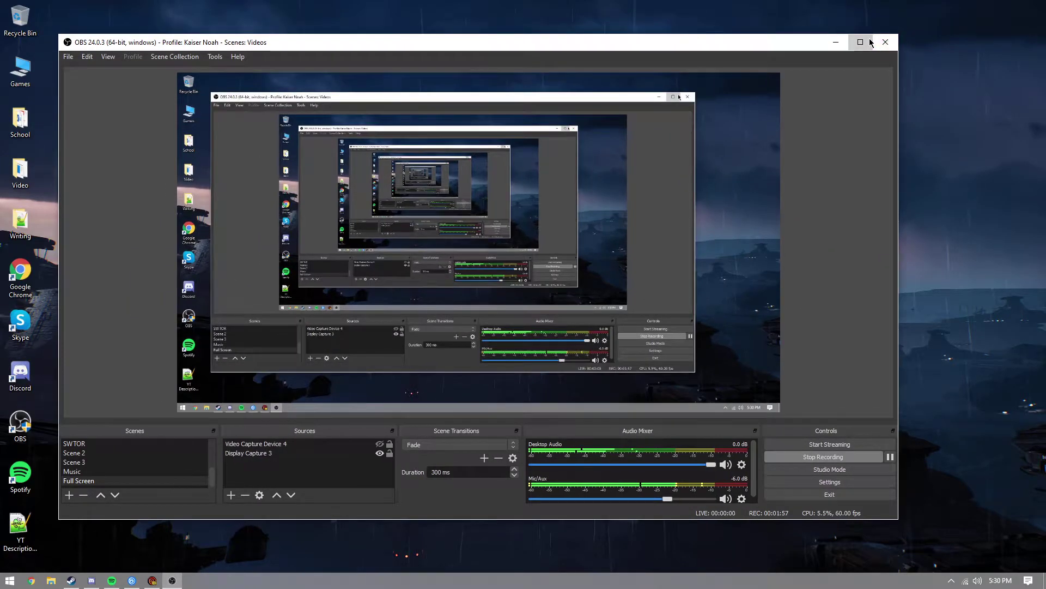
left_click(864, 44)
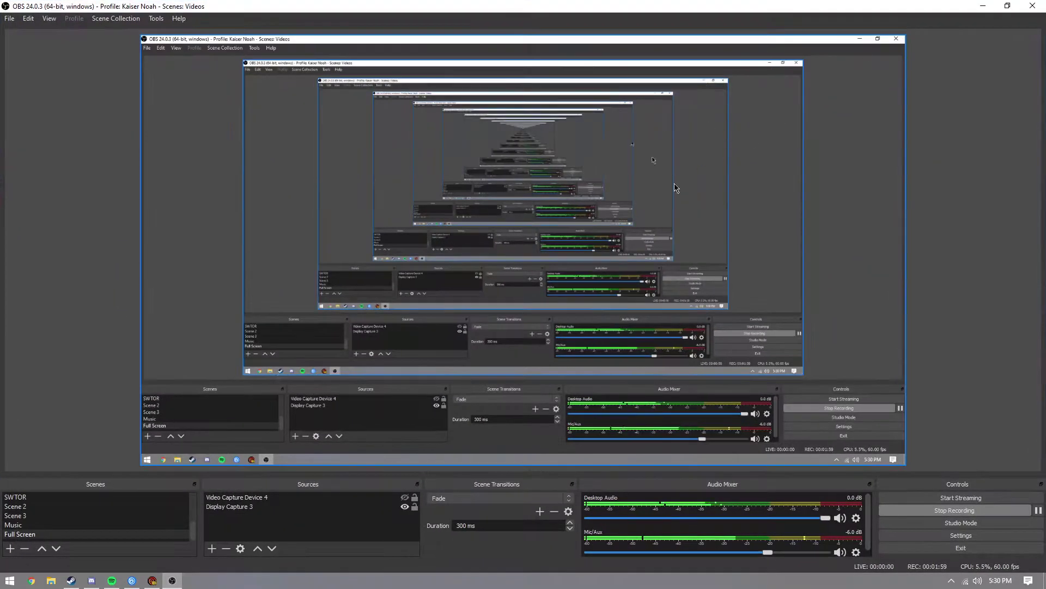
left_click(1009, 7)
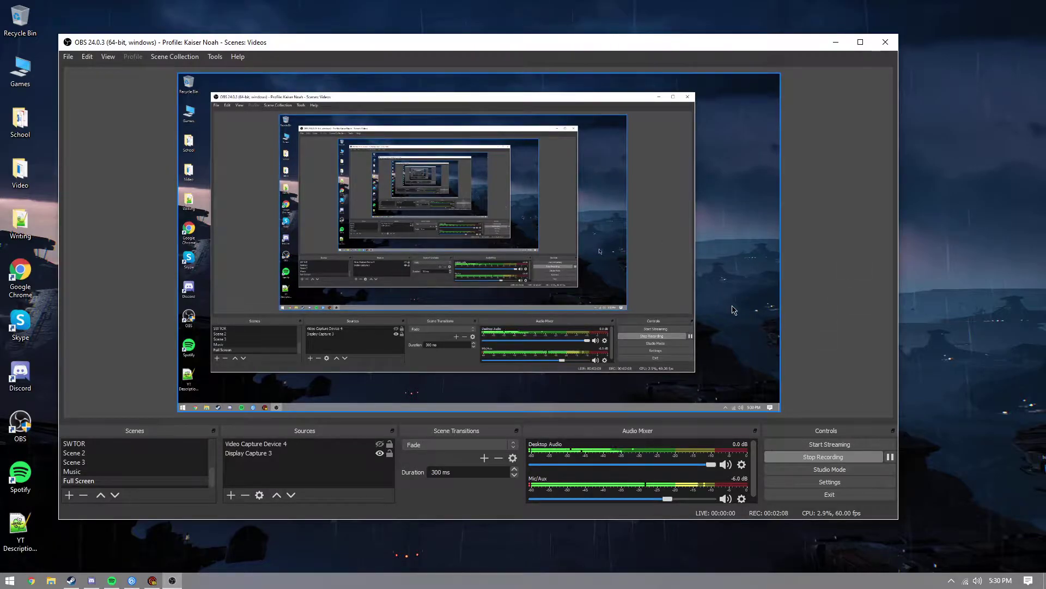
Step: Bring Wizard101 back in front and turn the character toward the pond
left_click(151, 581)
key("d")
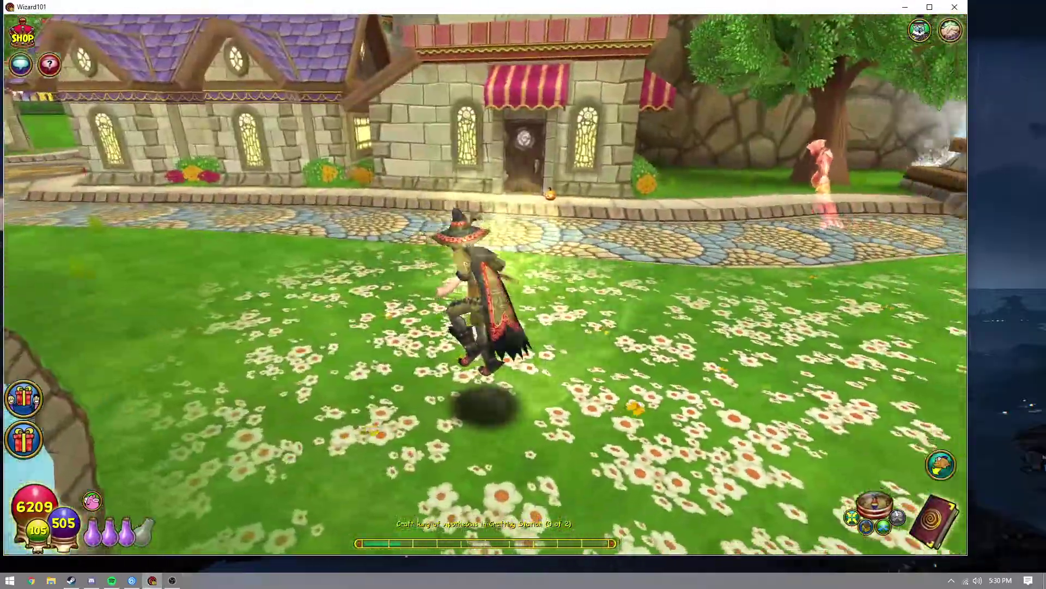
key("d")
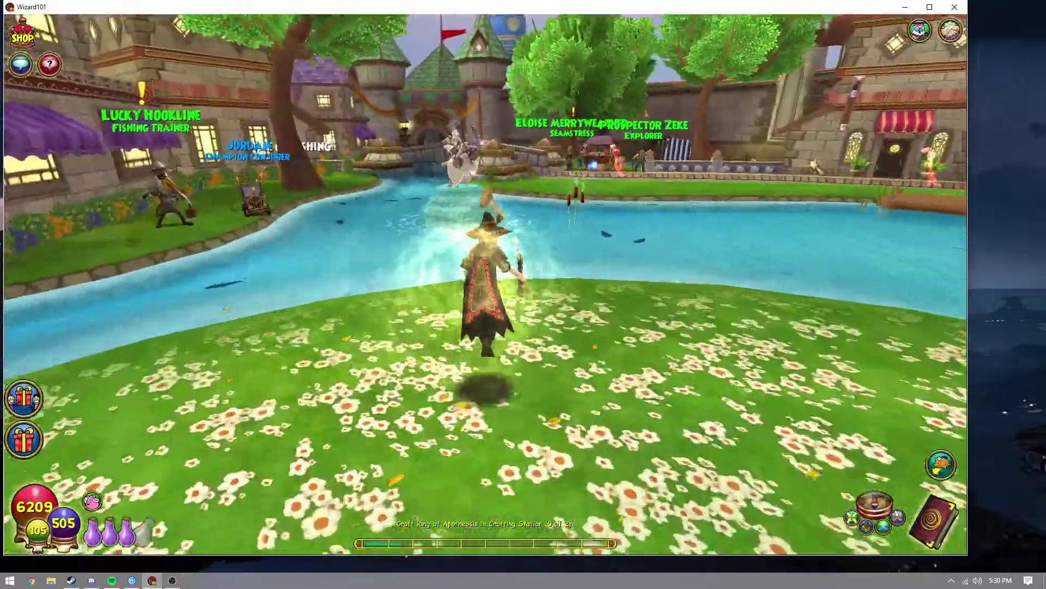
key("d")
Step: Minimize the game and add a new Game Capture source, Game Capture 8, to the scene
left_click(906, 7)
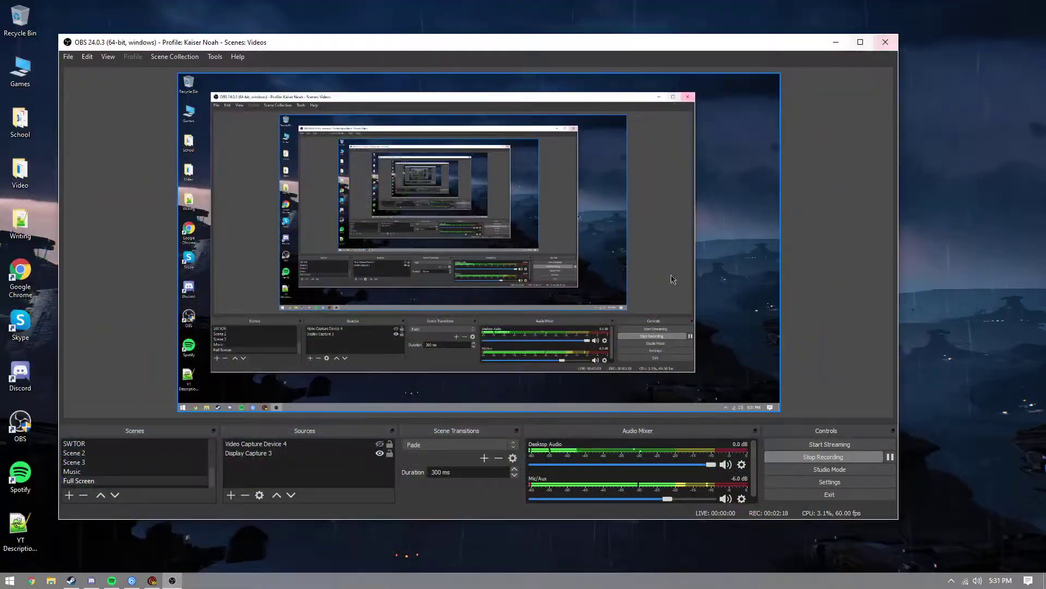
right_click(301, 478)
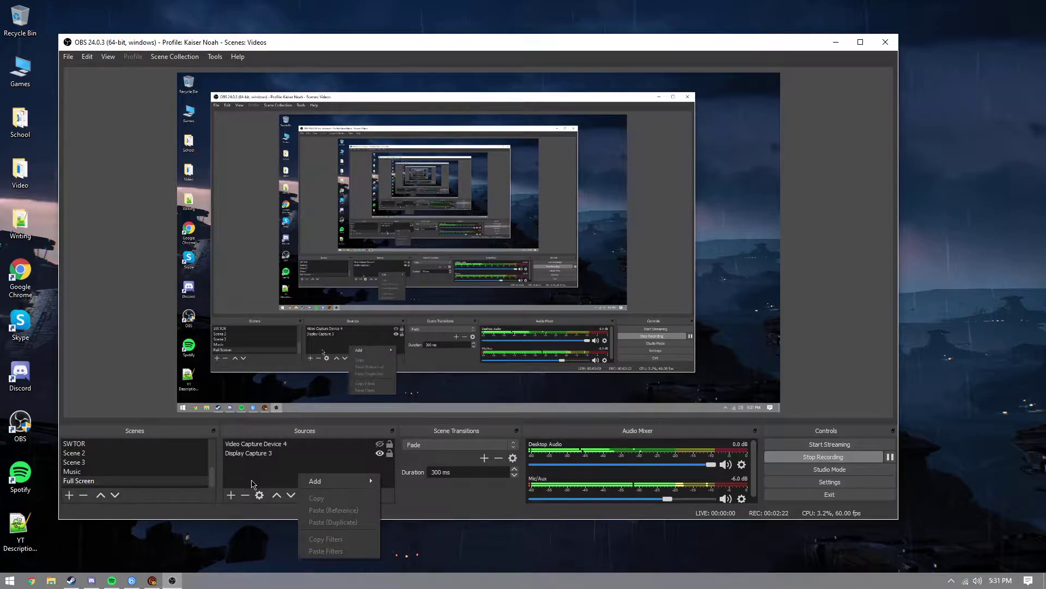
right_click(274, 480)
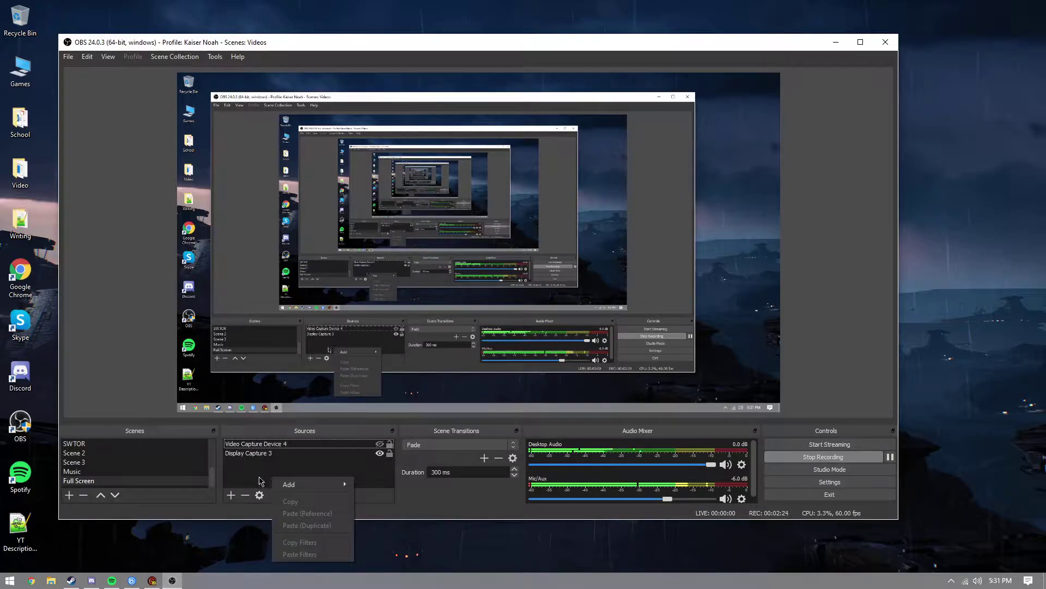
left_click(262, 481)
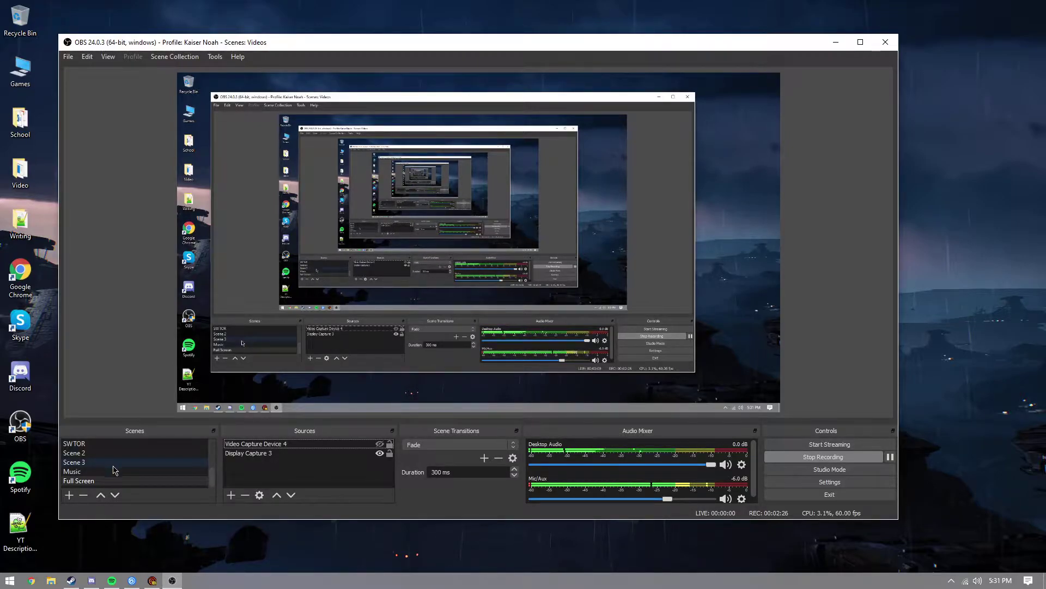
right_click(301, 470)
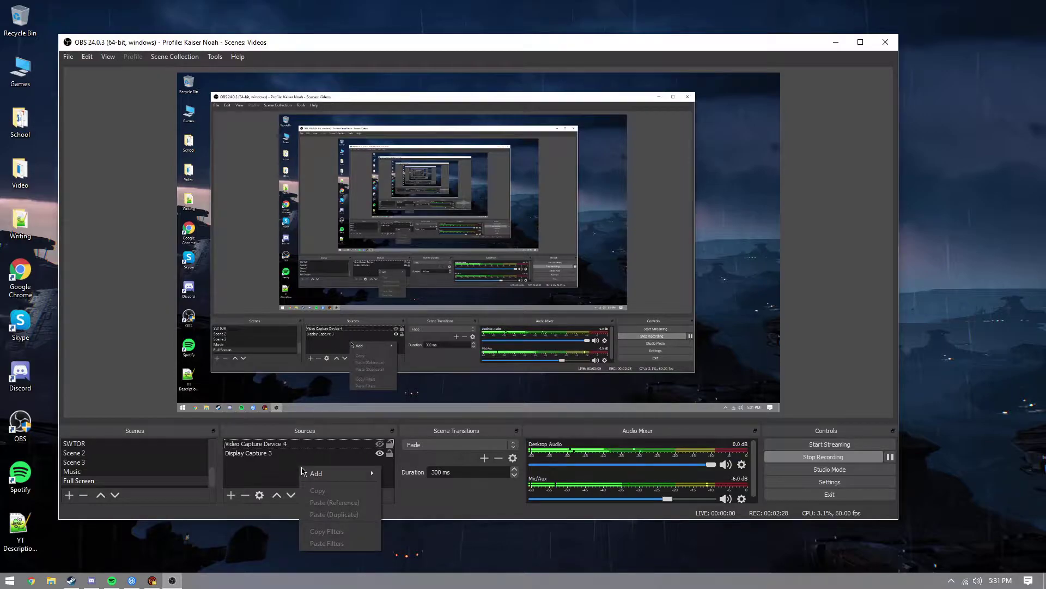
mouse_move(338, 471)
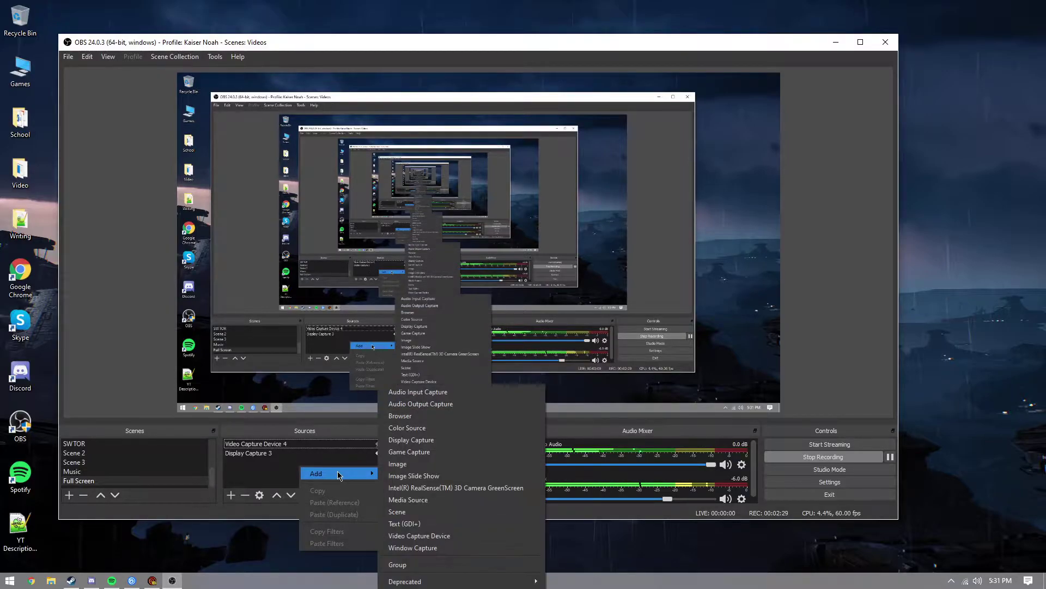
left_click(447, 452)
left_click(513, 359)
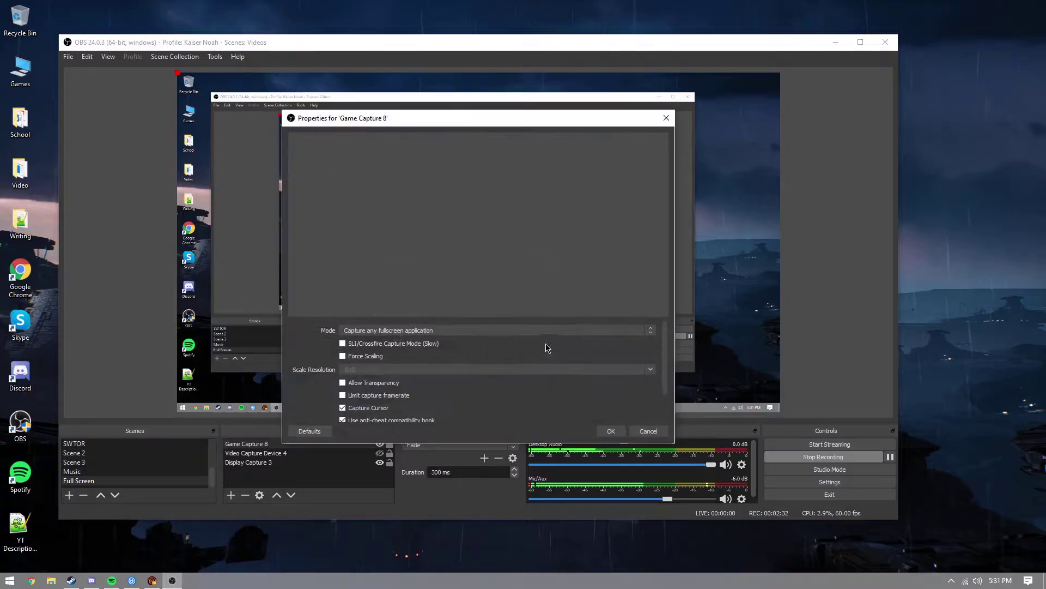
Step: Set its capture mode to 'Capture specific window' and choose the Wizard101 window
left_click(514, 331)
left_click(505, 347)
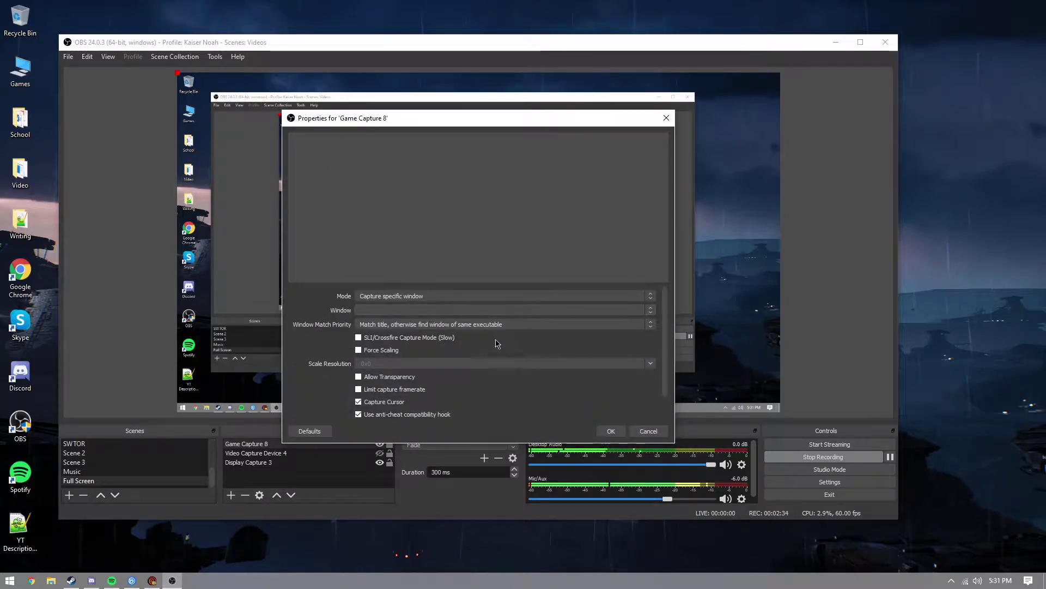
left_click(485, 310)
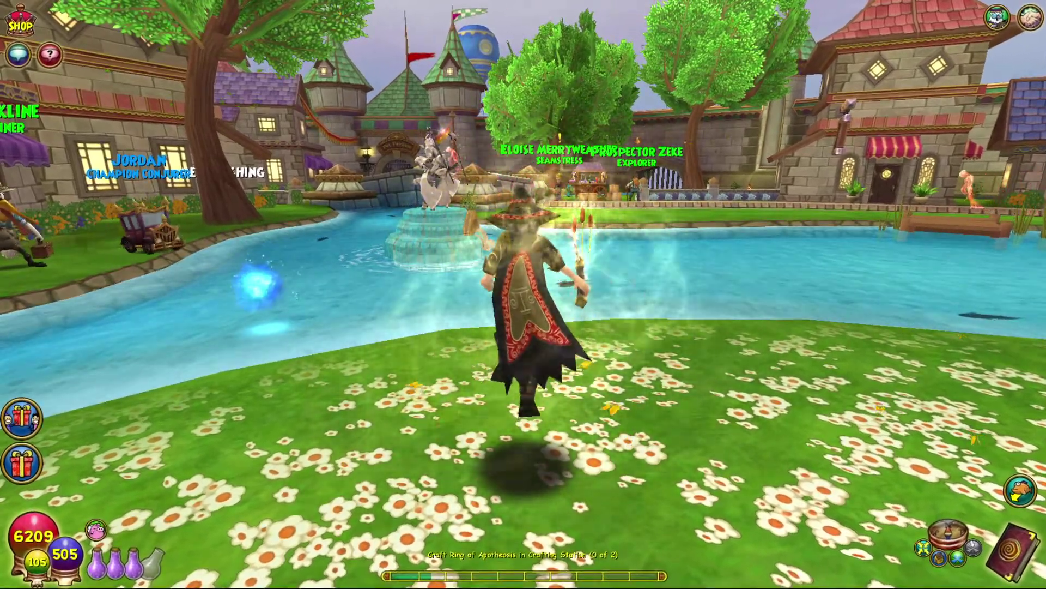
Step: Return to the game, toggle the character stats window with C, then Alt+Tab back to OBS
key("alt+Tab")
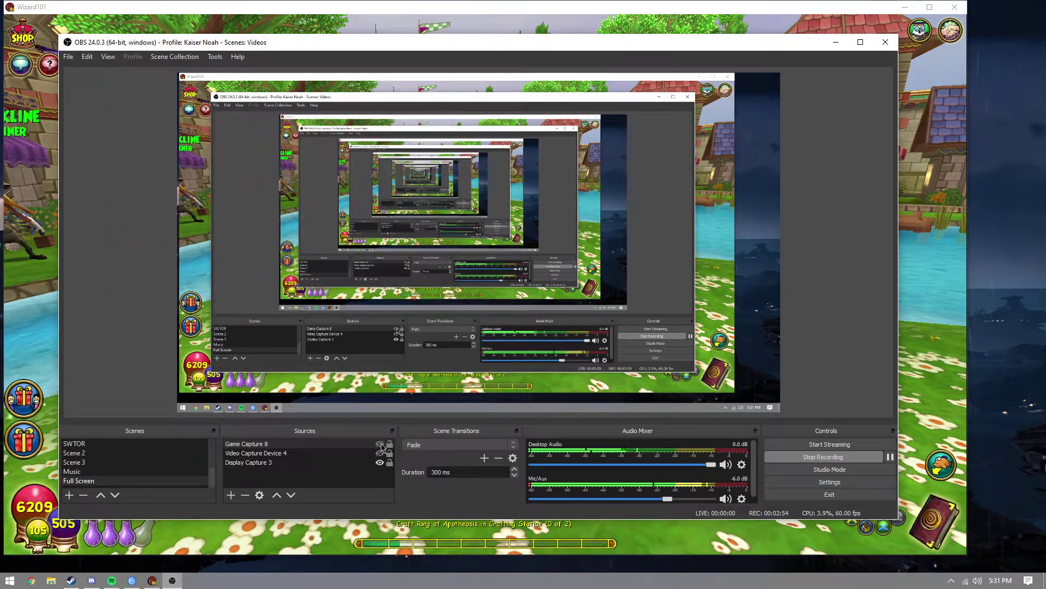
left_click(611, 31)
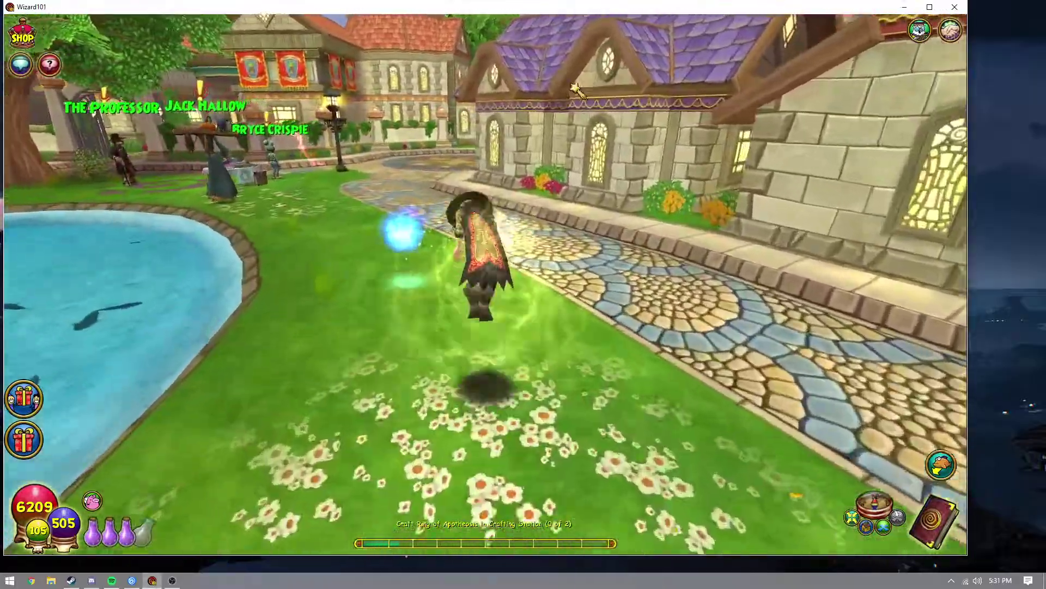
key("c")
key("c")
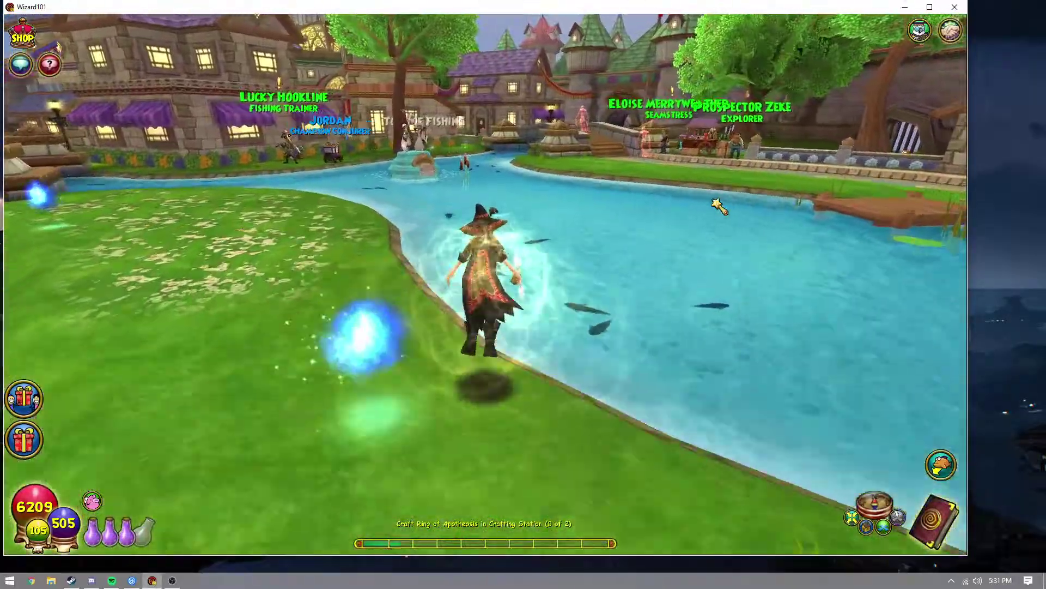
key("c")
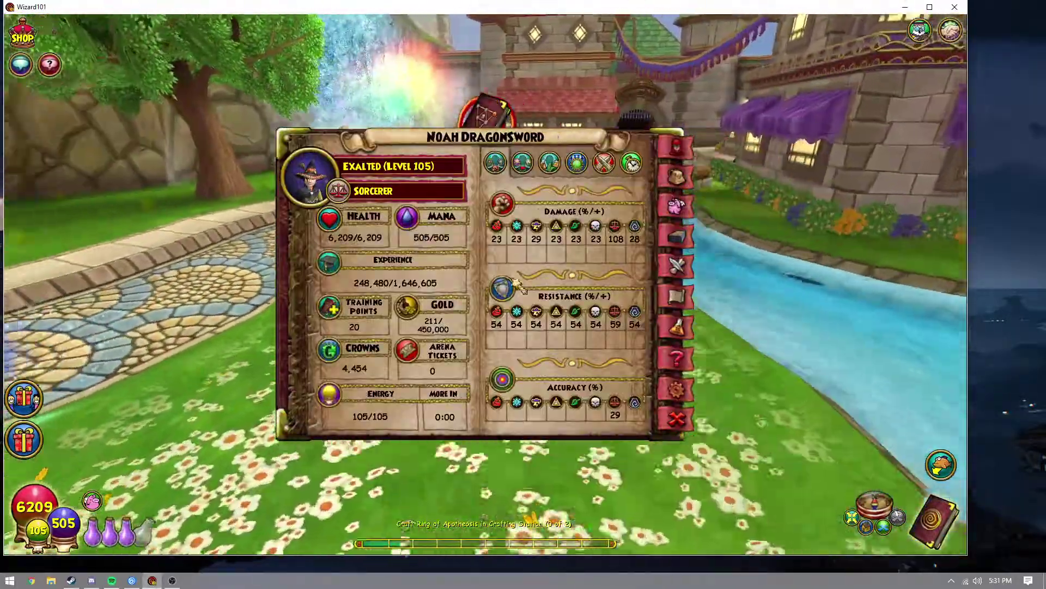
key("c")
key("alt+Tab")
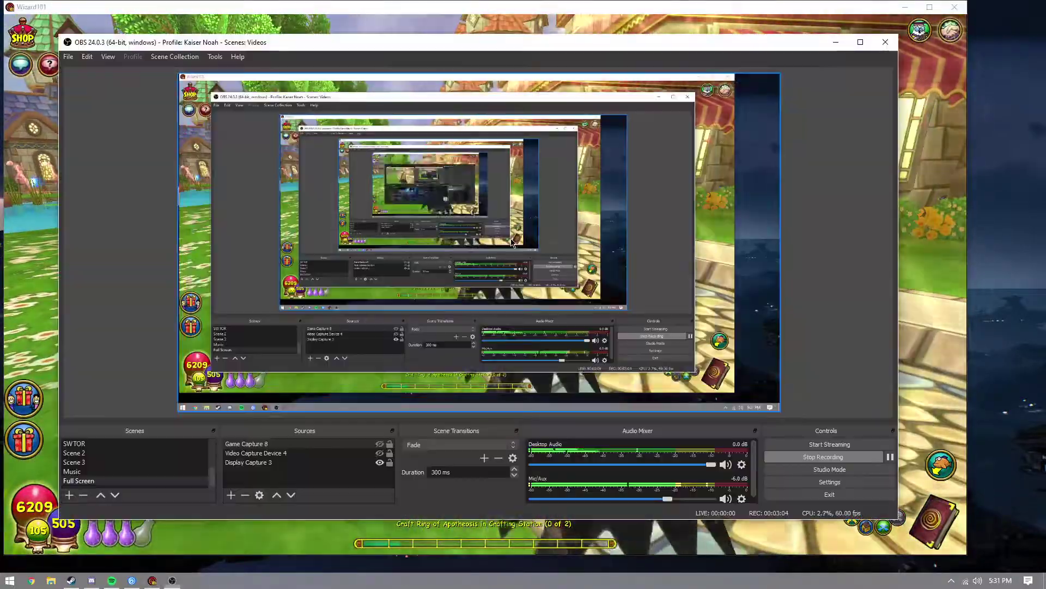
Step: Open OBS Settings to the Output Recording tab showing NVENC H.264, CBR 16000 Kbps
left_click(855, 488)
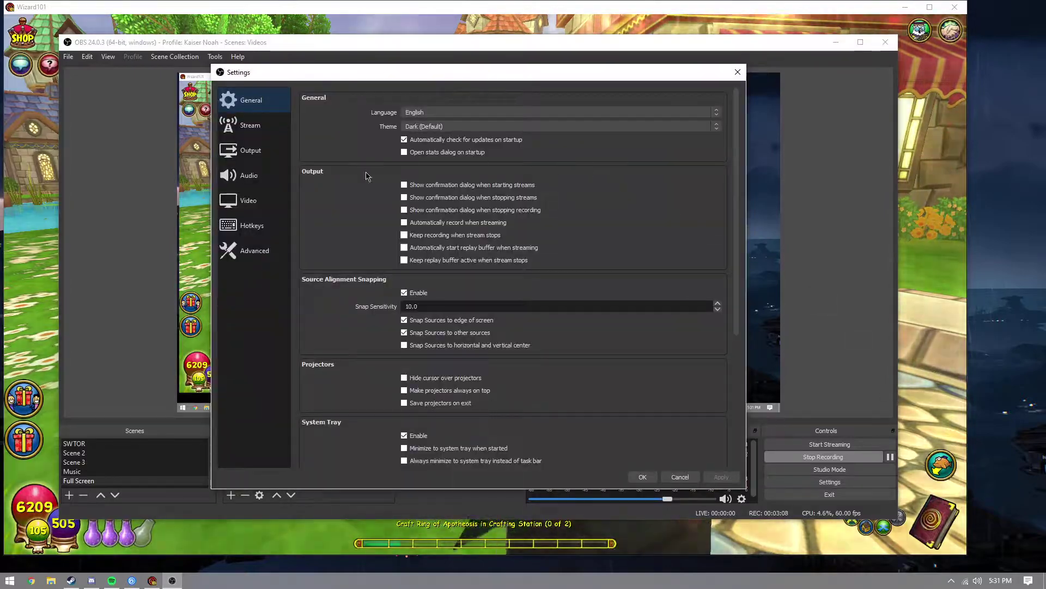
left_click(262, 150)
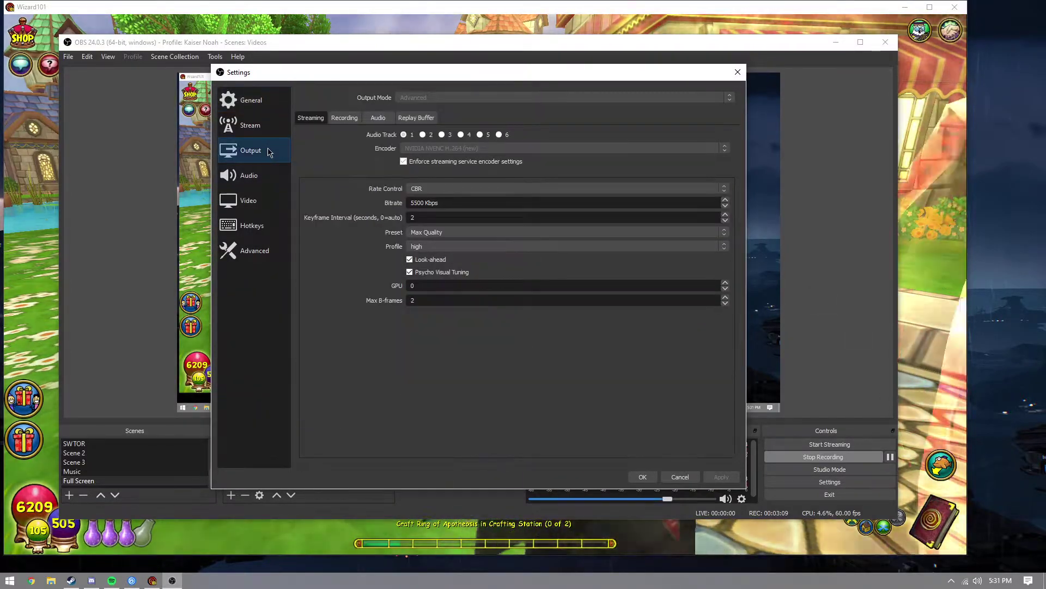
left_click(335, 119)
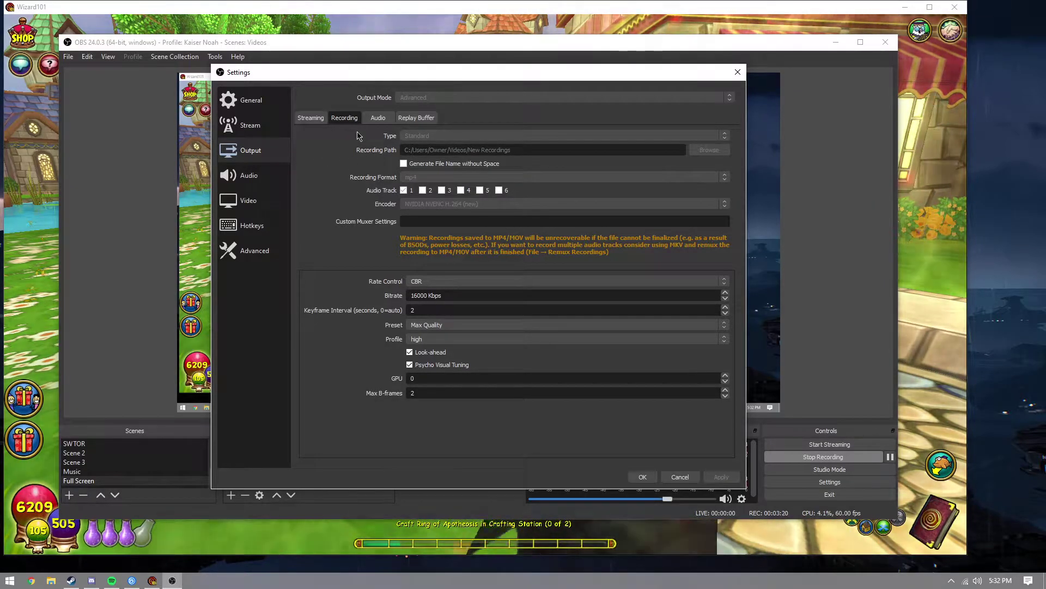
left_click(326, 117)
left_click(345, 118)
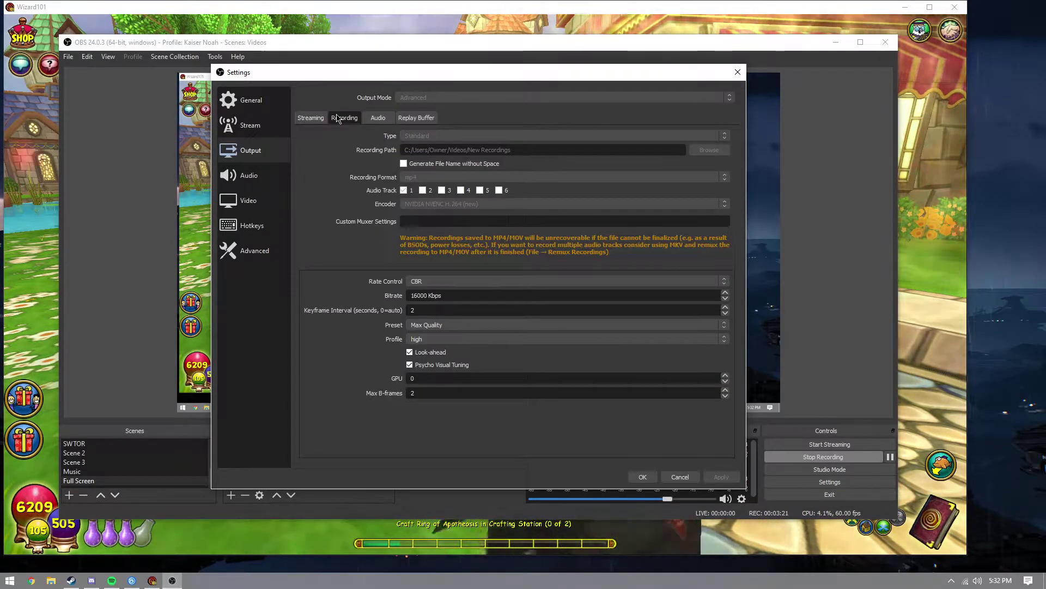
Step: Glance at the Audio and Video pages, return to Output, and move the Settings dialog right
left_click(249, 175)
left_click(248, 200)
left_click(238, 152)
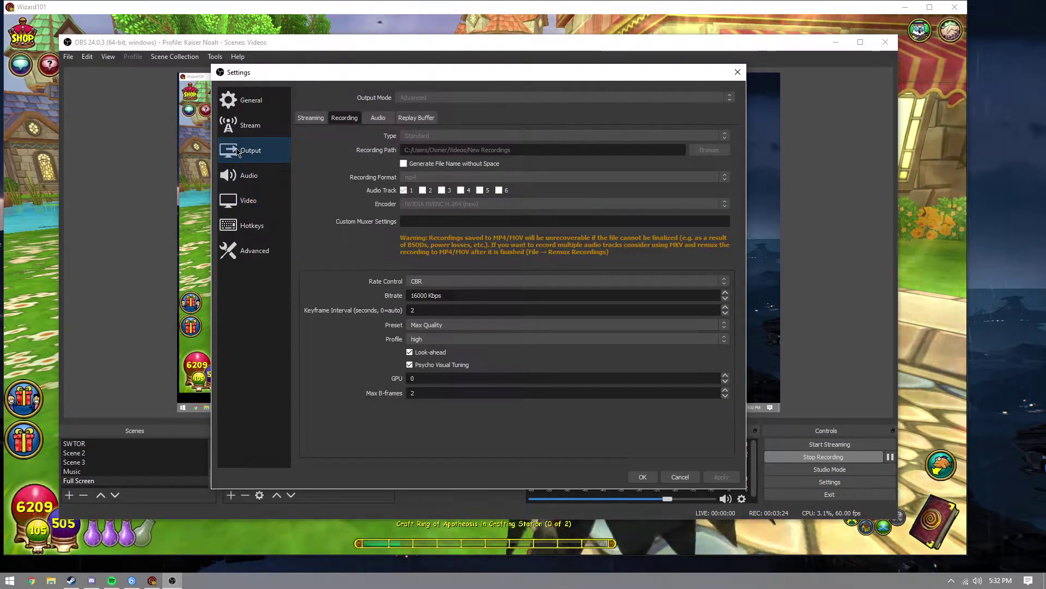
left_click_drag(523, 77, 695, 81)
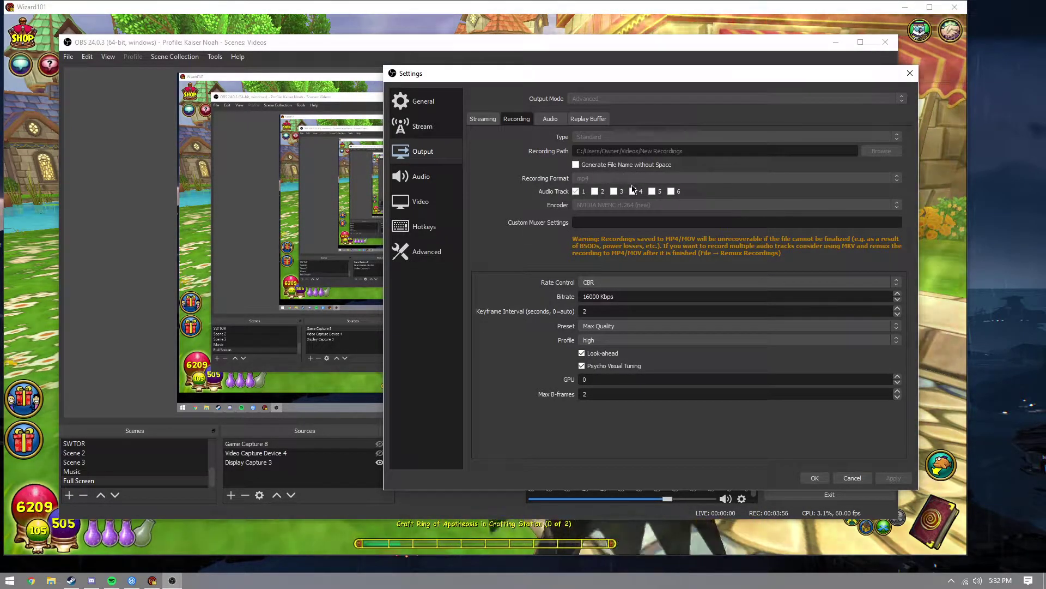
Step: Review the Output page's Audio, Replay Buffer and Streaming tabs
left_click(550, 119)
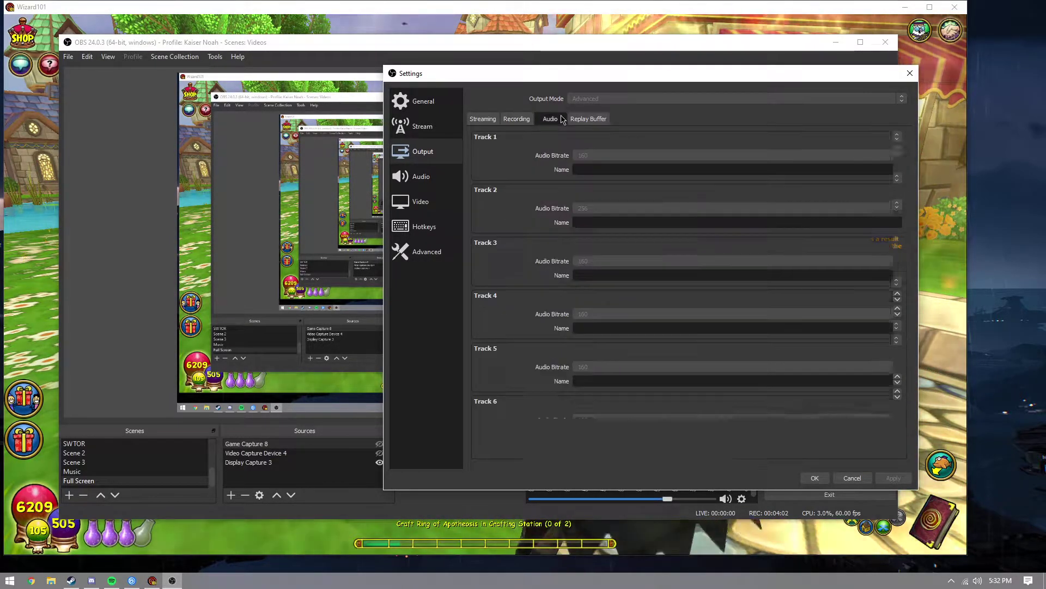
left_click(582, 119)
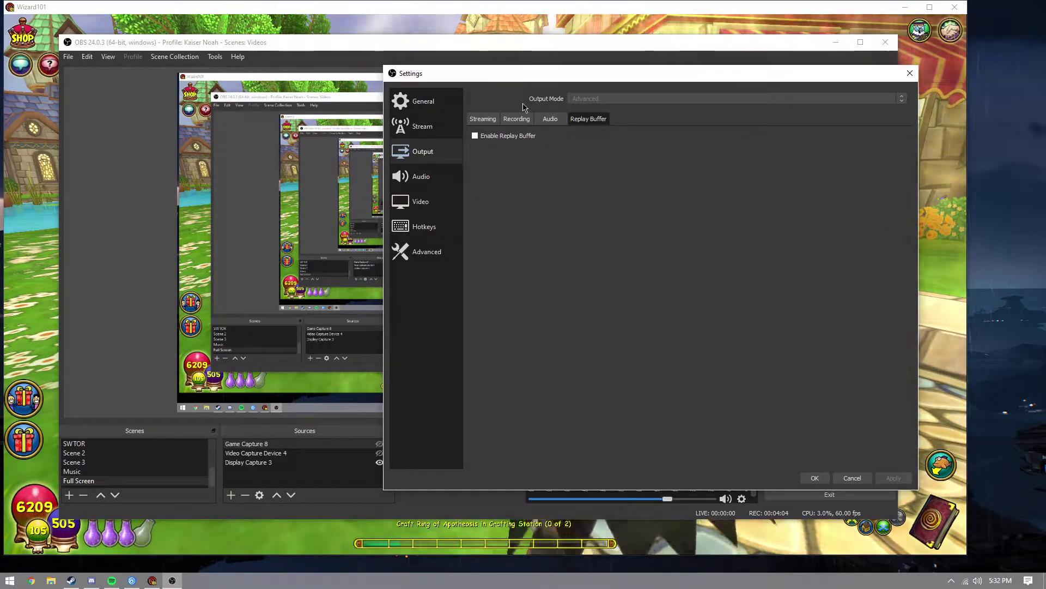
left_click(483, 118)
Step: Browse the Video, Audio, Hotkeys, Advanced, Stream and General pages, then close Settings
left_click(436, 203)
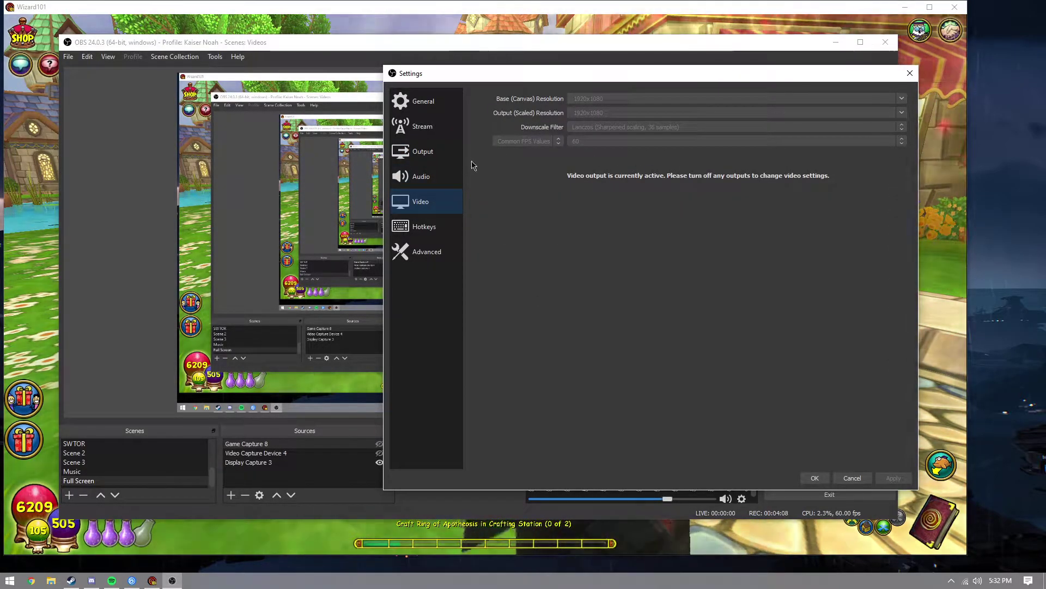
left_click(423, 177)
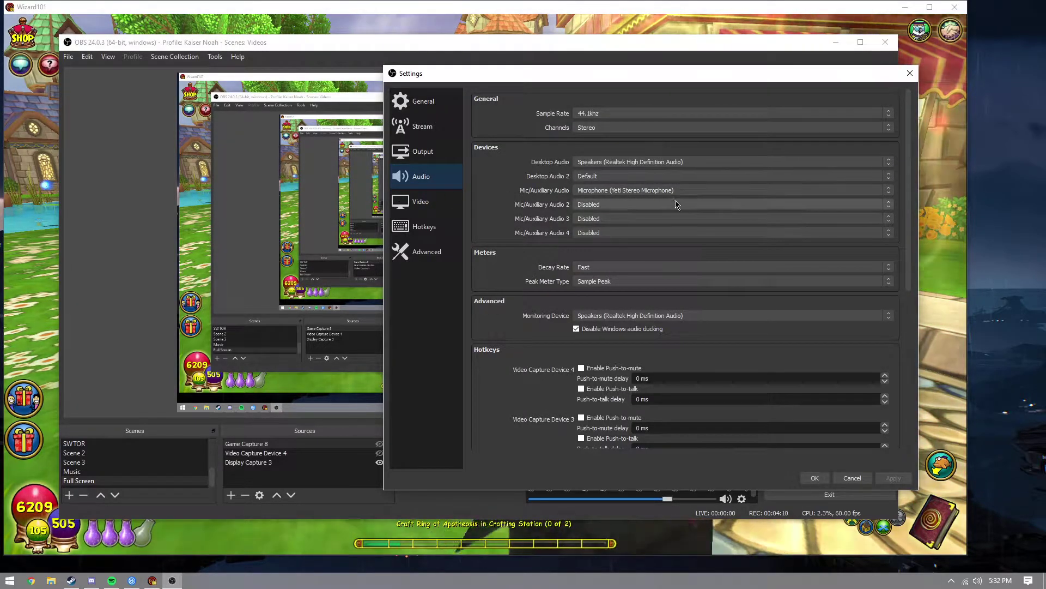
left_click(429, 234)
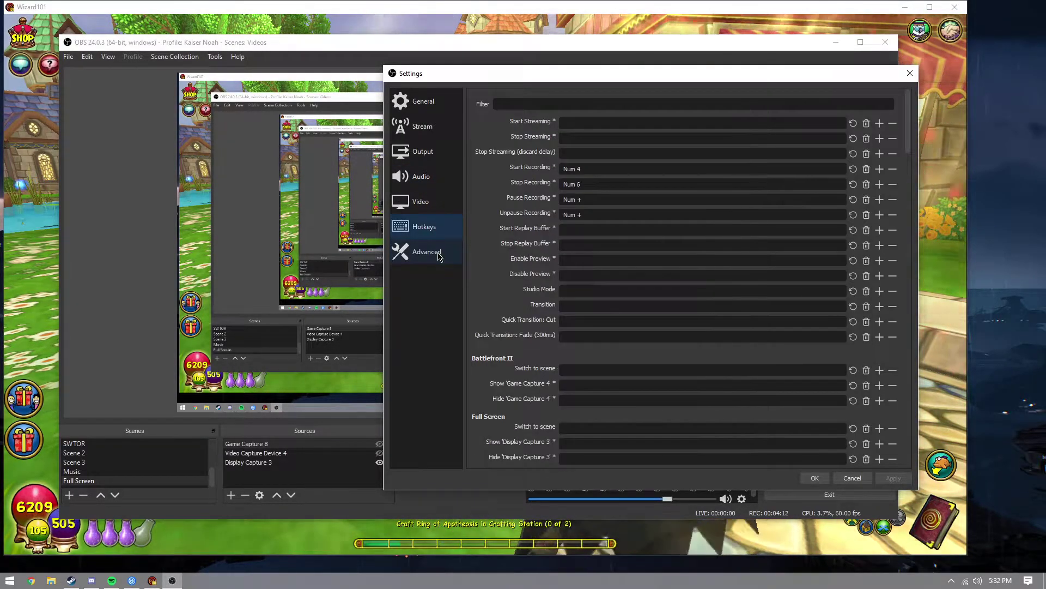
left_click(428, 252)
left_click(426, 227)
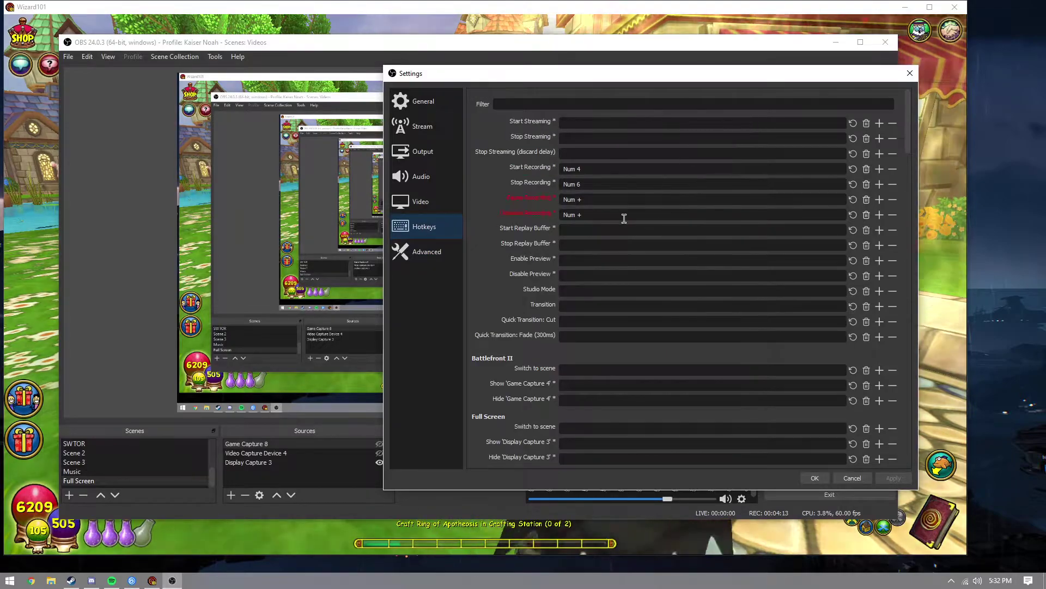
left_click(430, 252)
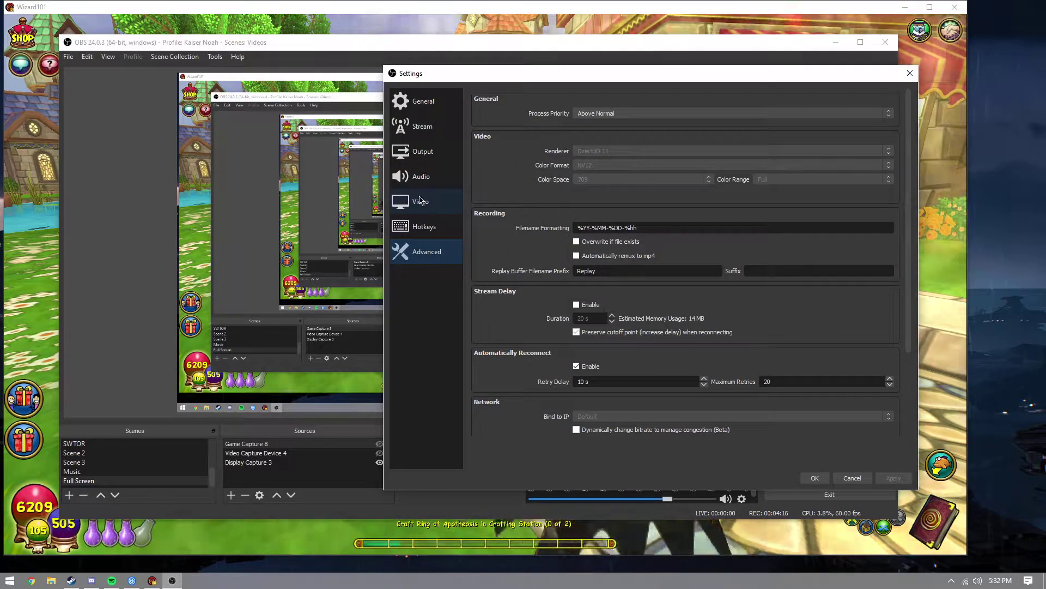
left_click(419, 176)
left_click(423, 151)
left_click(422, 126)
left_click(423, 101)
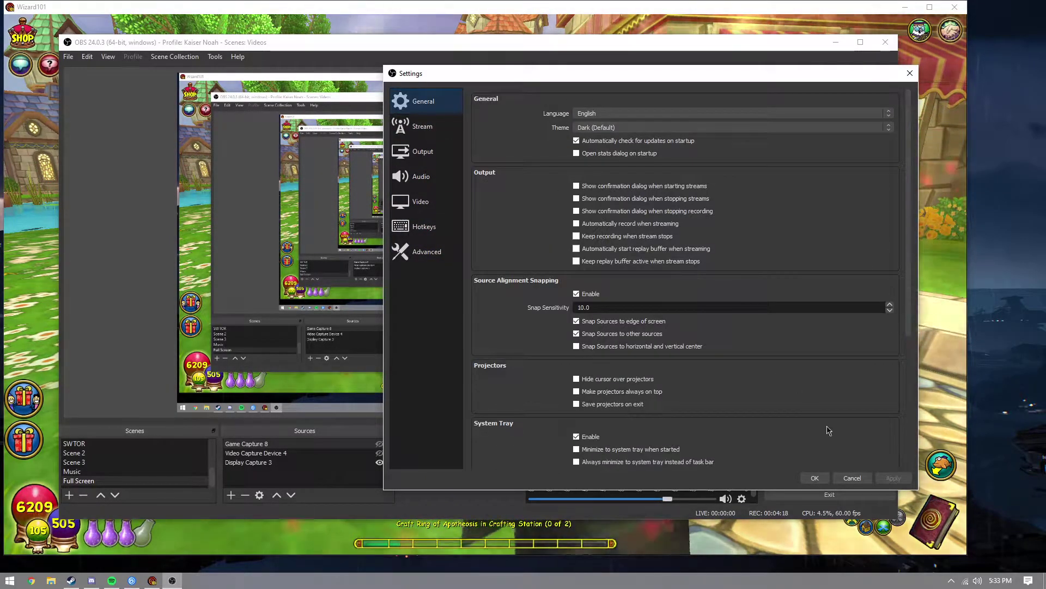
left_click(814, 478)
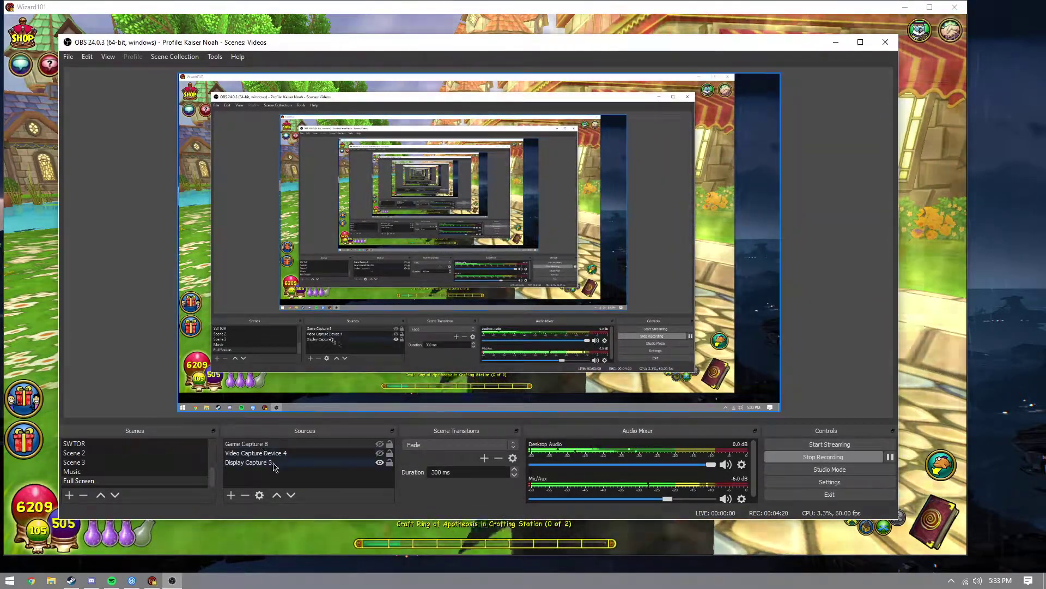
left_click(327, 472)
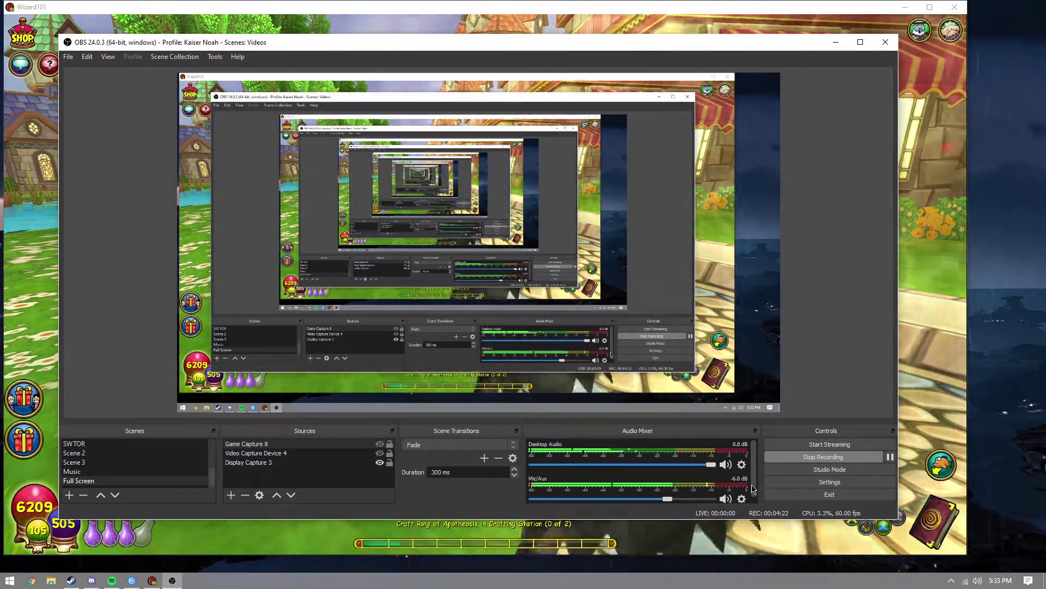
left_click(742, 499)
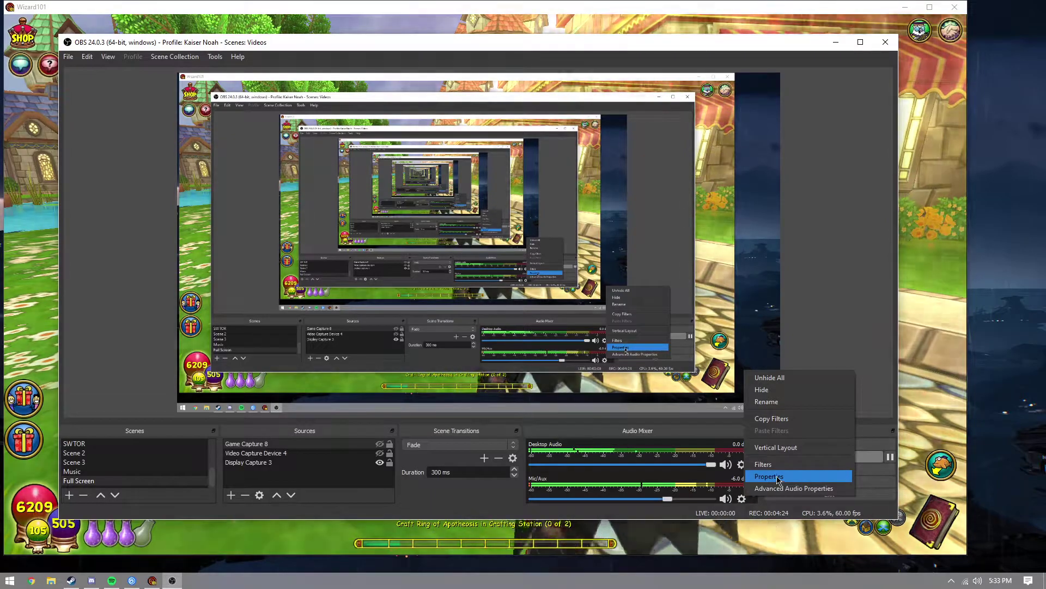
left_click(768, 464)
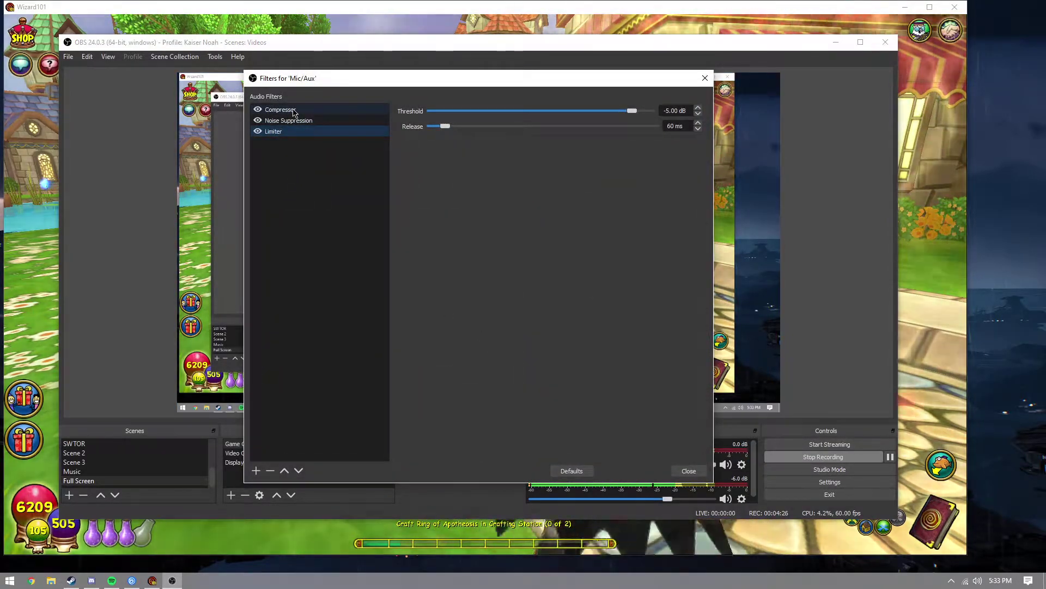
left_click(305, 121)
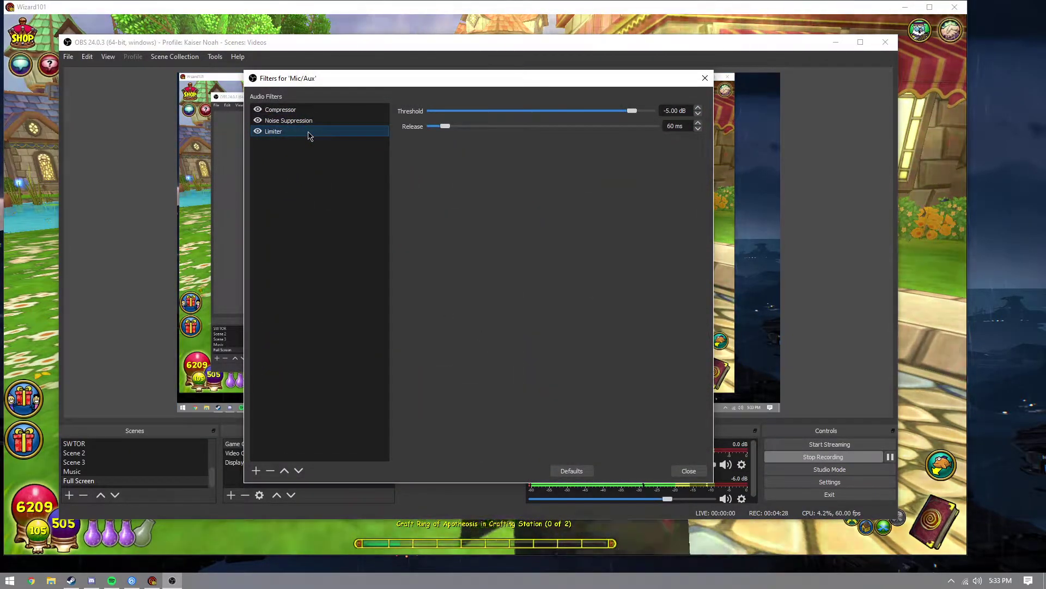
key("Up")
key("Up")
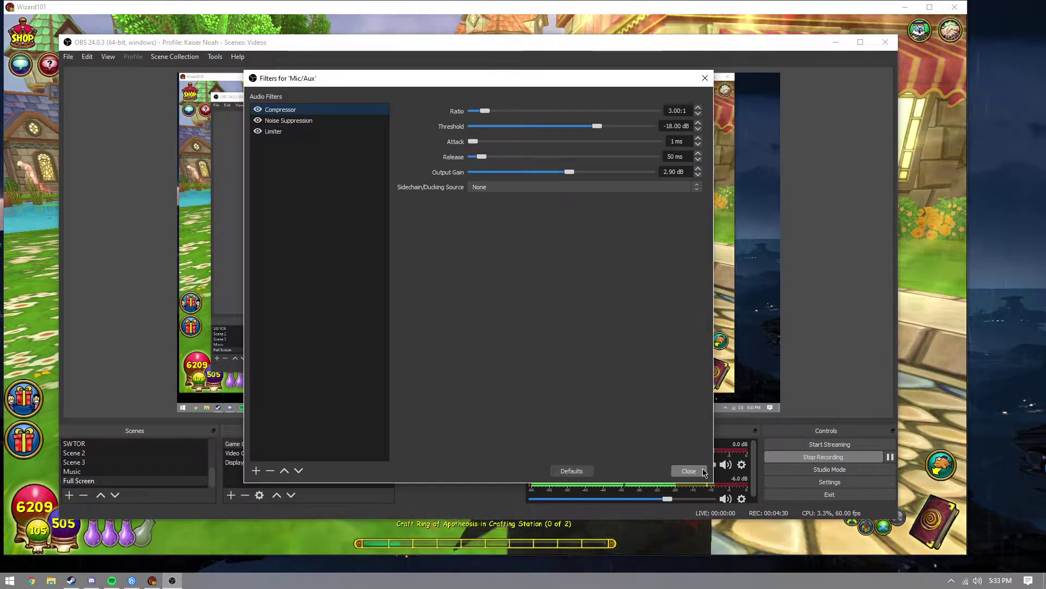
left_click(690, 471)
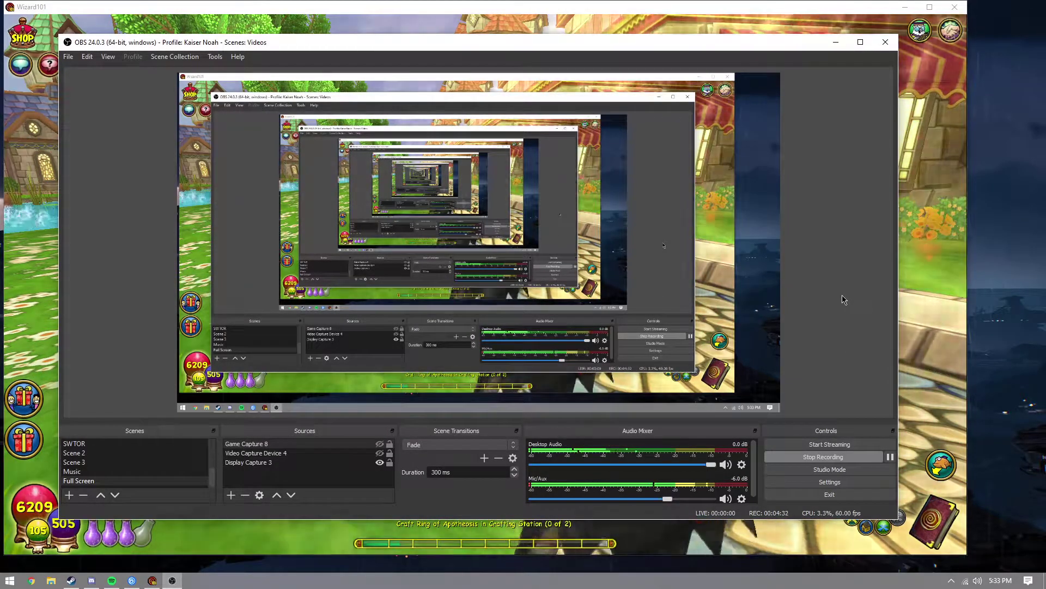